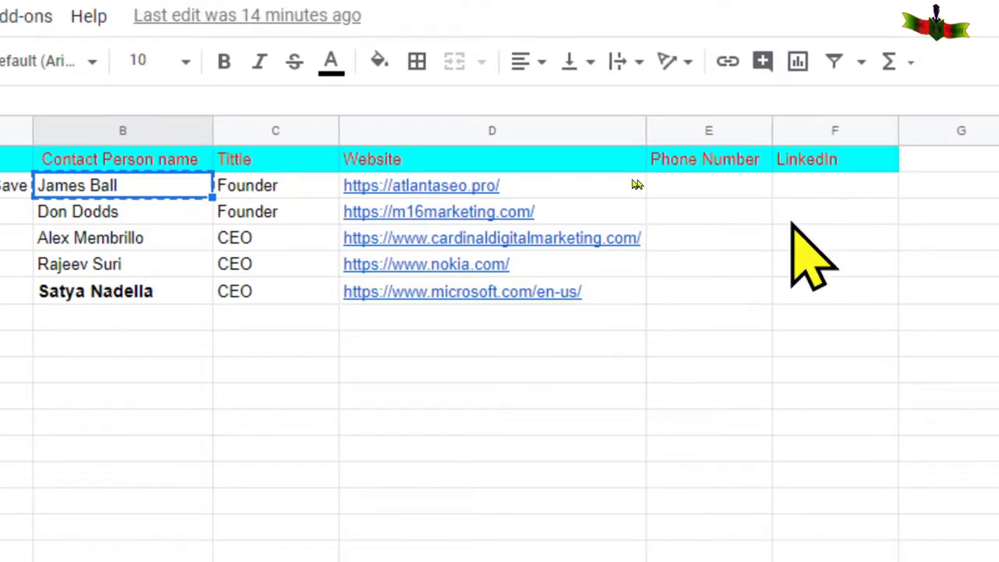
# Copy the Atlanta SEO Pro website address from cell D2 and open that site in a new browser tab
pyautogui.moveTo(588, 222)
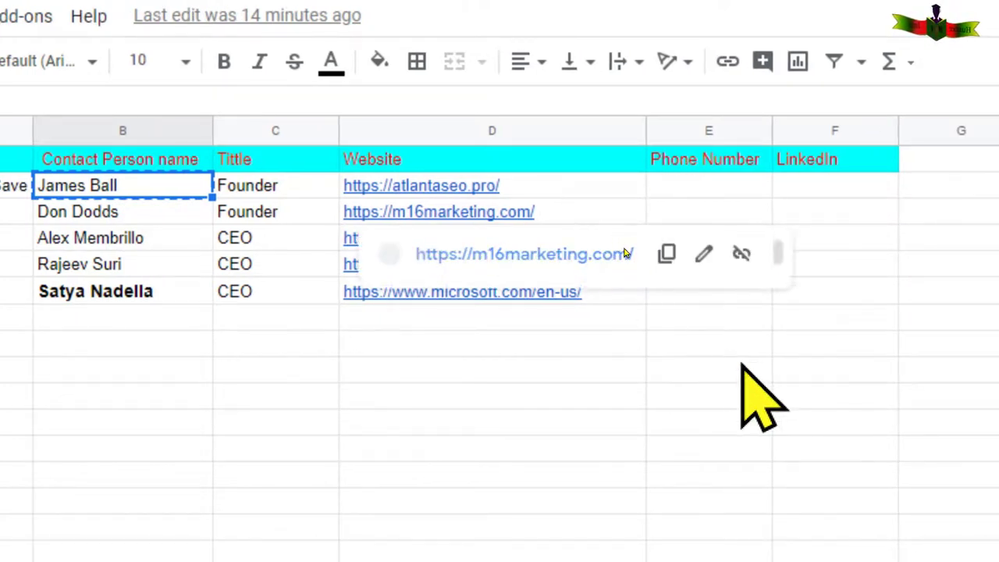
pyautogui.moveTo(595, 286)
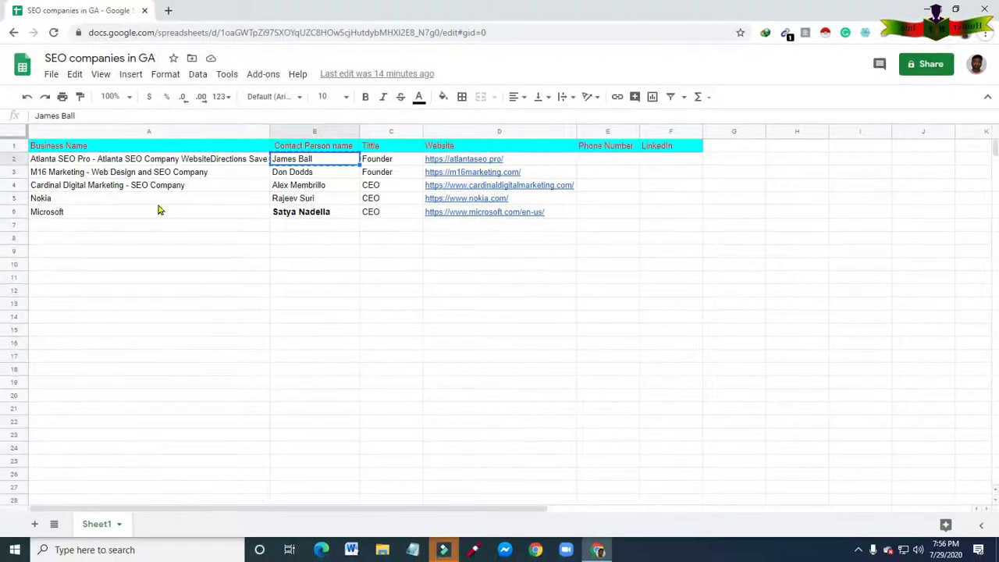
pyautogui.click(464, 162)
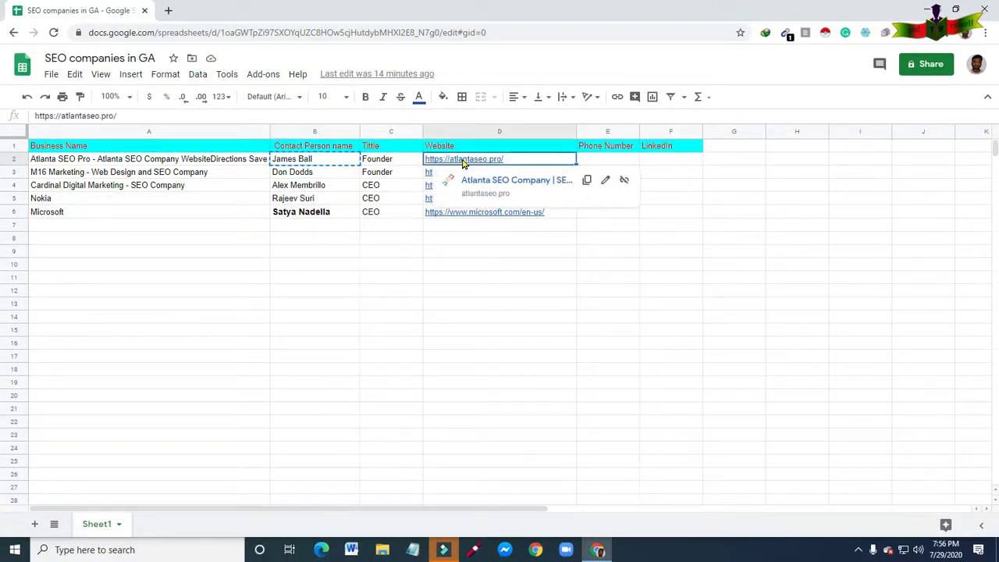
pyautogui.rightClick(462, 162)
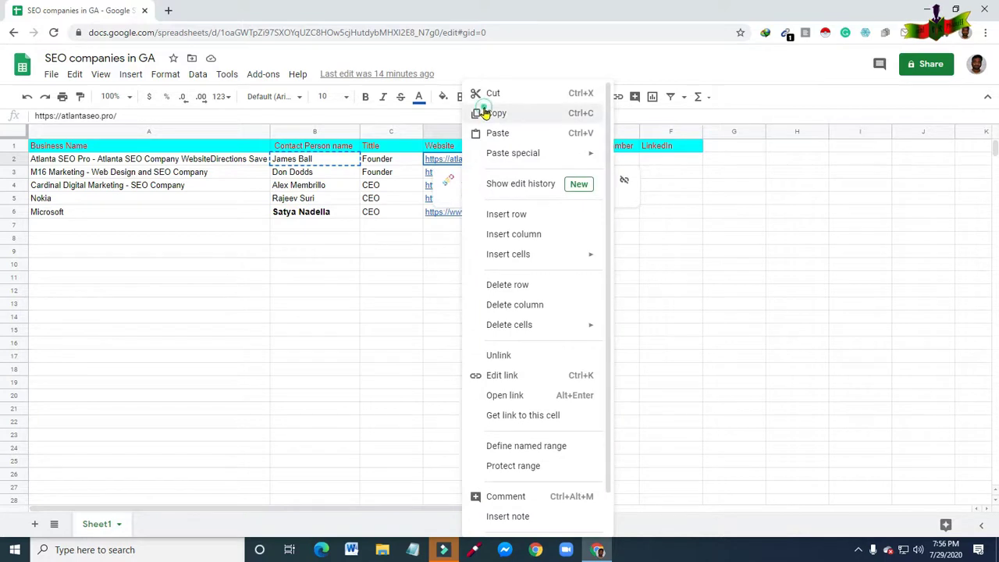
pyautogui.click(485, 112)
pyautogui.click(168, 11)
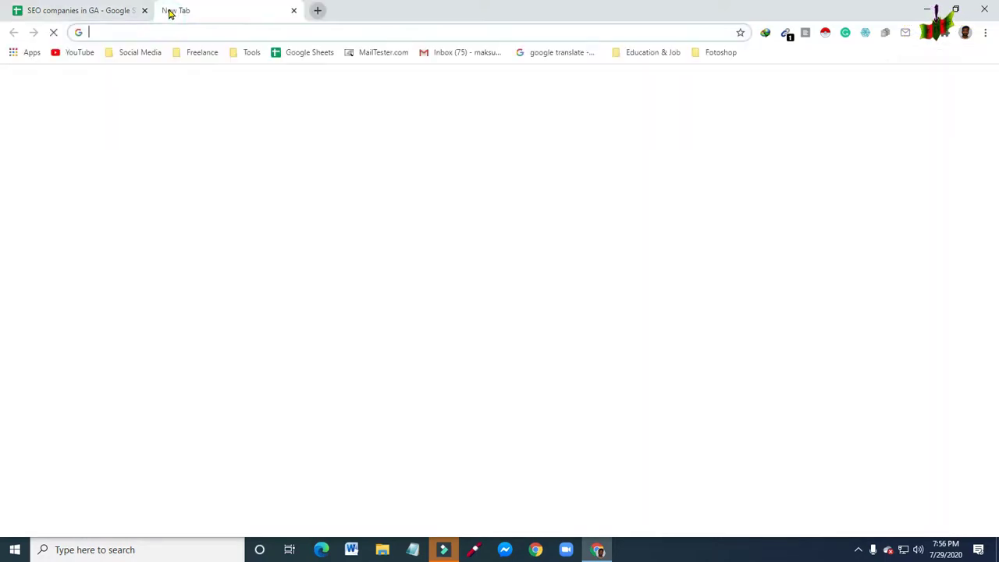
pyautogui.rightClick(115, 32)
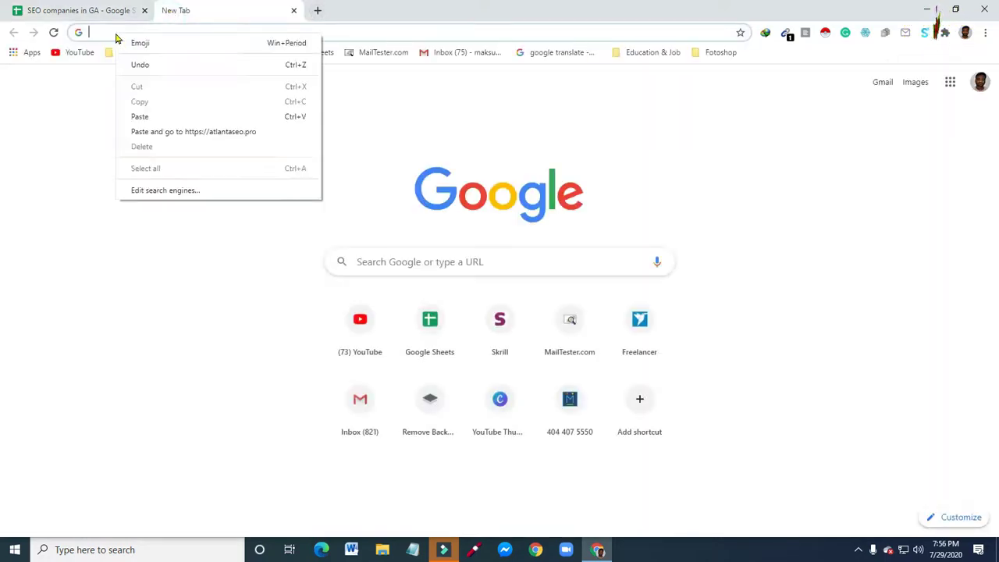
pyautogui.click(143, 117)
pyautogui.press('Return')
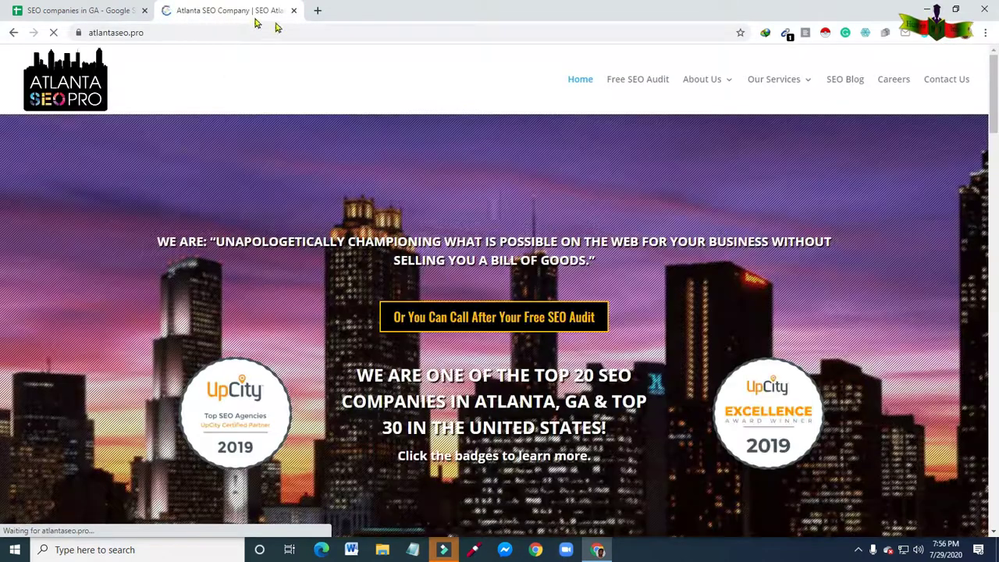
# Copy the contact person's name from cell B2 of the spreadsheet and paste it into a new tab's address bar
pyautogui.click(62, 10)
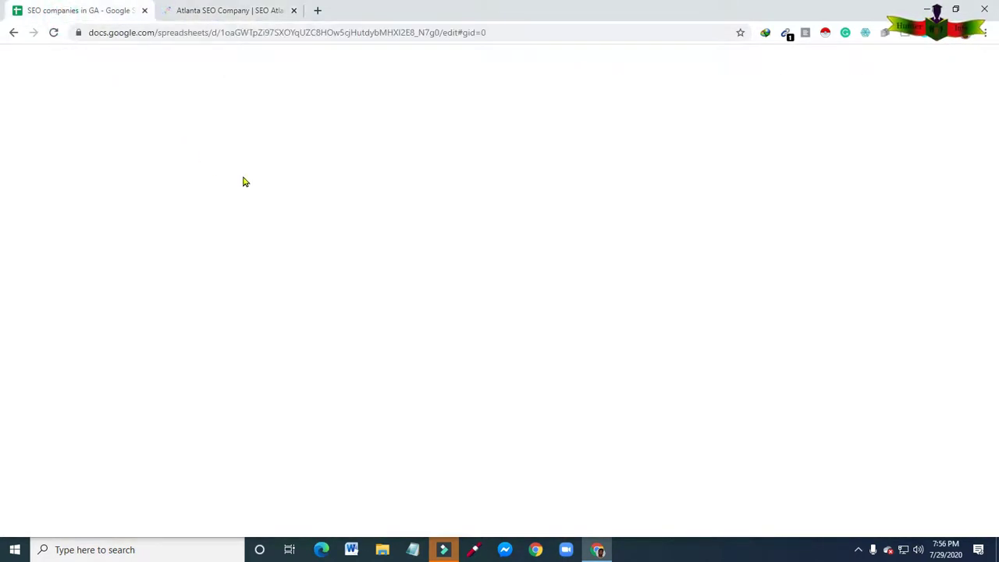
pyautogui.click(297, 161)
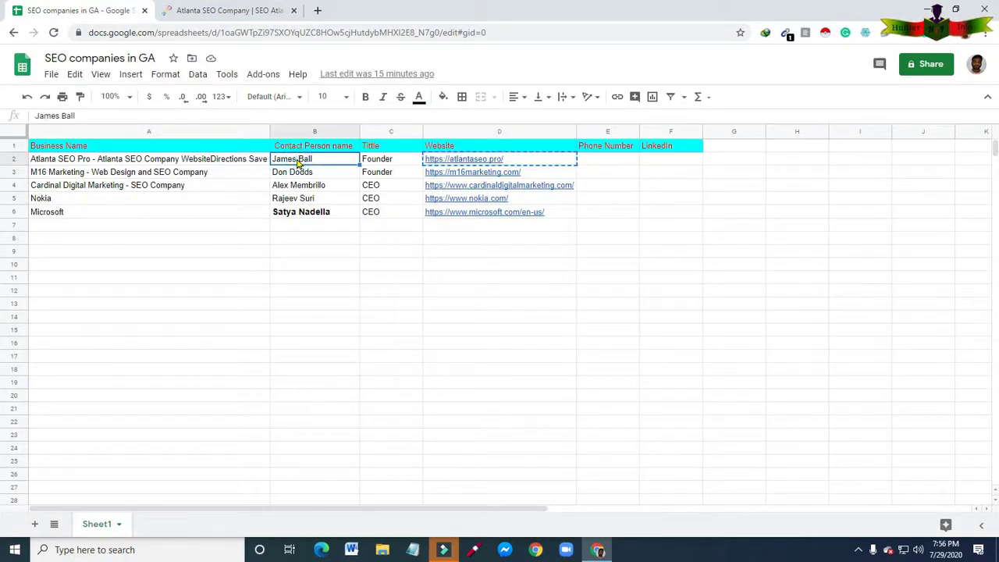
pyautogui.rightClick(298, 162)
pyautogui.click(331, 115)
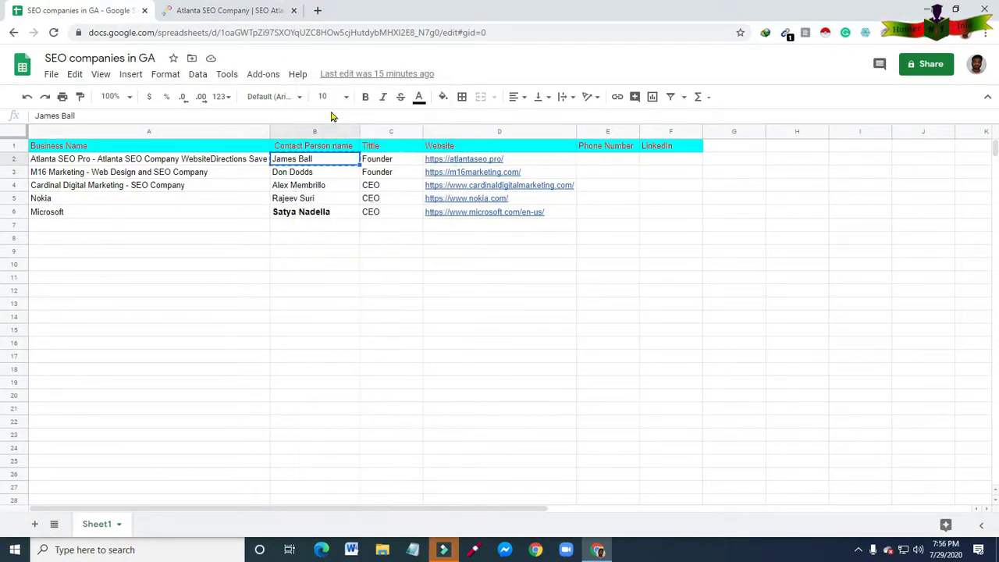
pyautogui.click(317, 11)
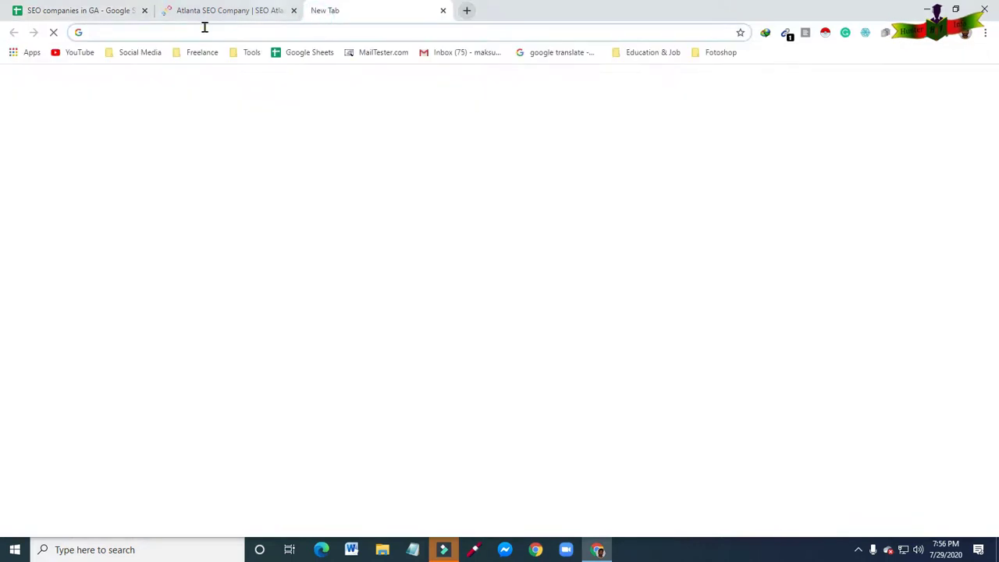
pyautogui.rightClick(153, 33)
pyautogui.click(180, 114)
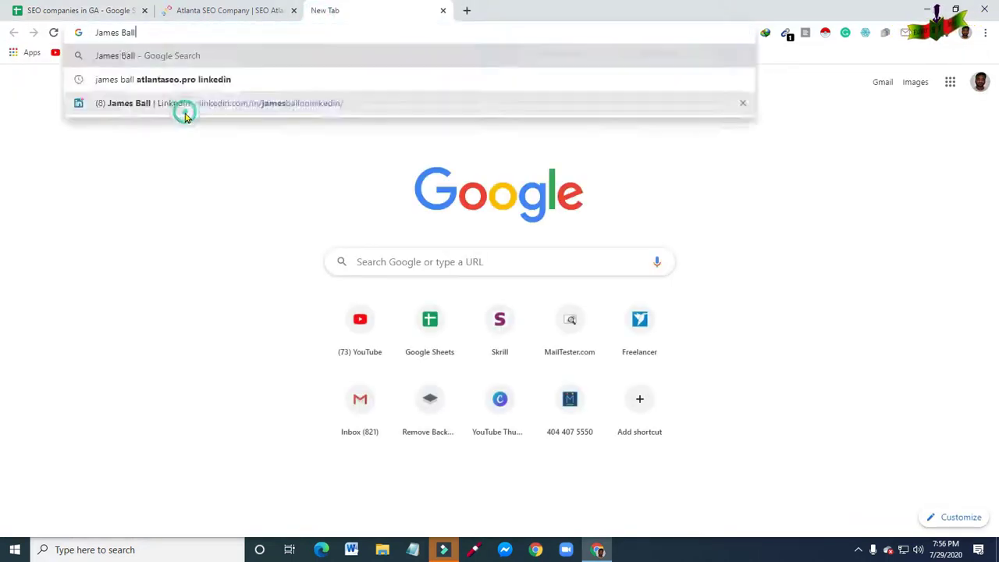
# Copy only the domain atlantaseo.pro from the company site's address and append it to the contact's name in the search query
pyautogui.click(234, 10)
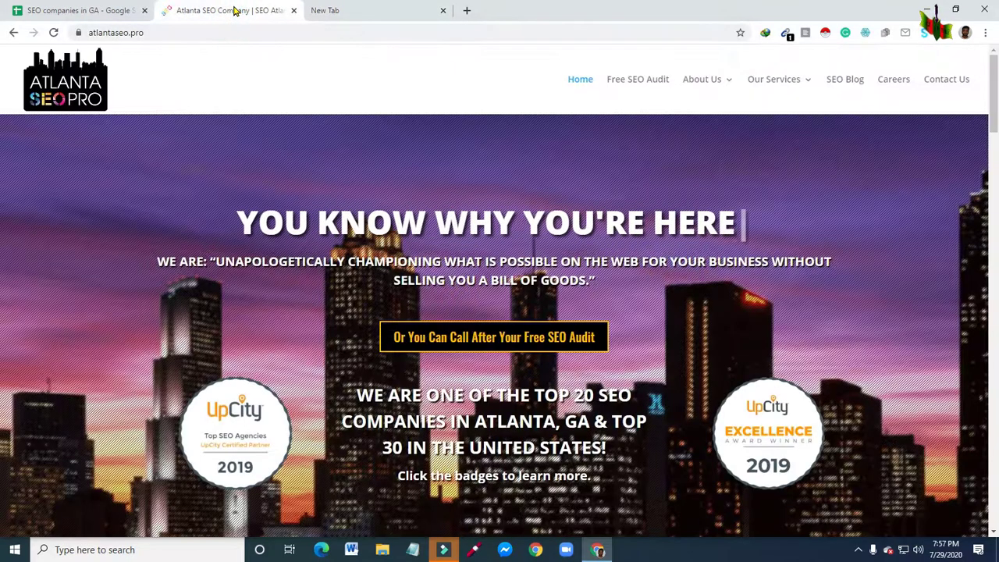
pyautogui.click(223, 34)
pyautogui.click(222, 34)
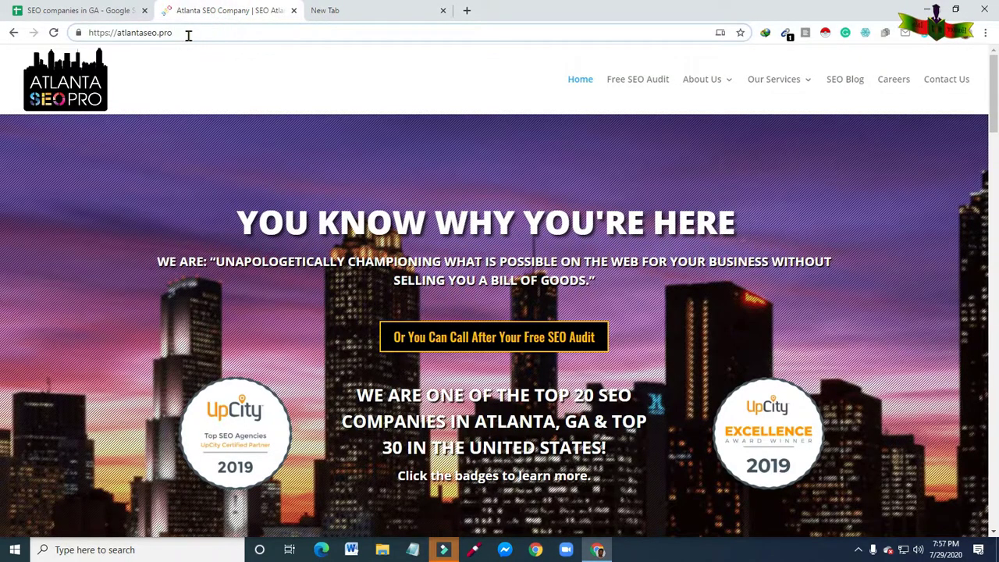
pyautogui.moveTo(176, 34); pyautogui.dragTo(121, 39)
pyautogui.rightClick(128, 36)
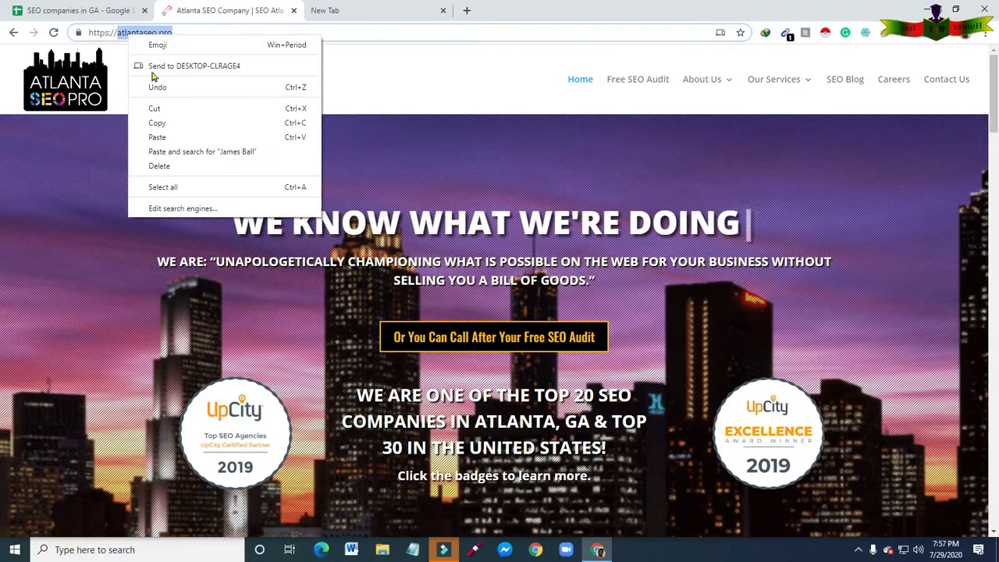
pyautogui.click(167, 123)
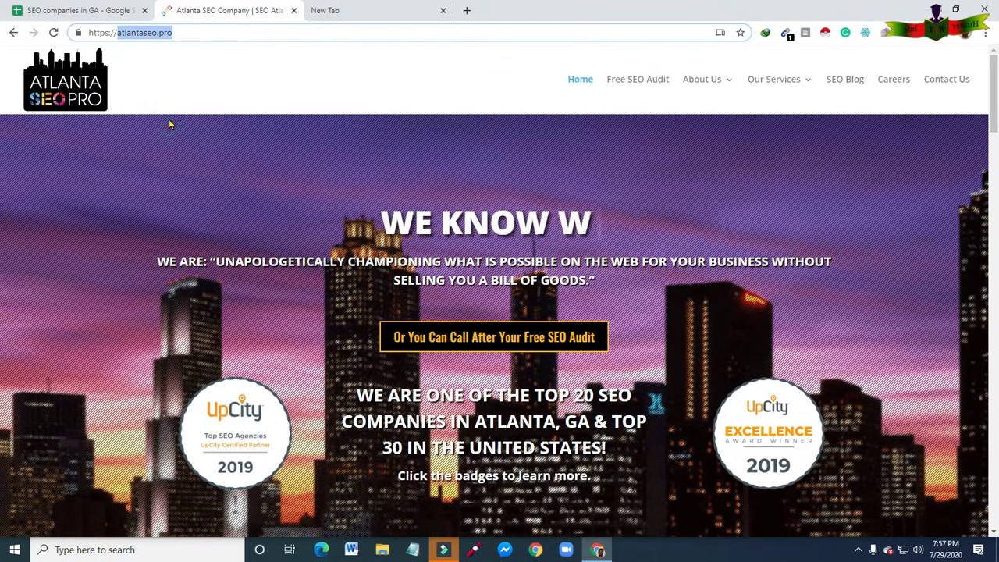
pyautogui.click(323, 12)
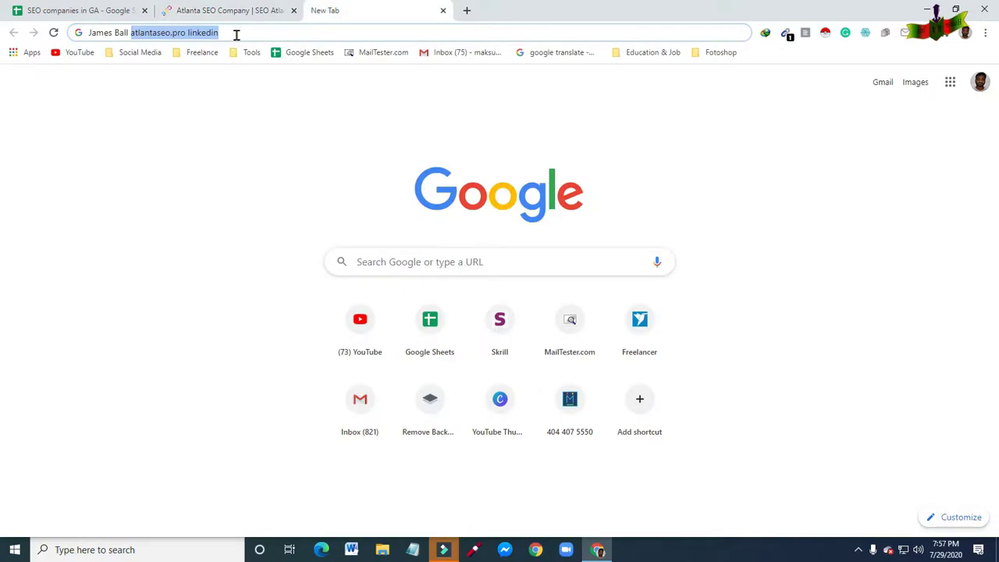
pyautogui.hotkey('ctrl', 'v')
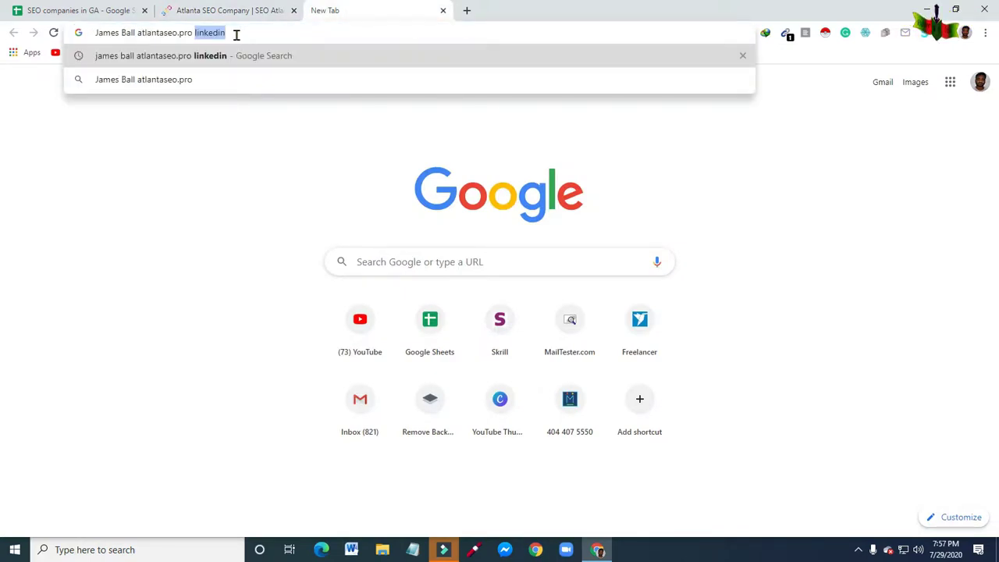
# Append "LinkedIn" to the name and domain query and run the Google search
pyautogui.write('LI')
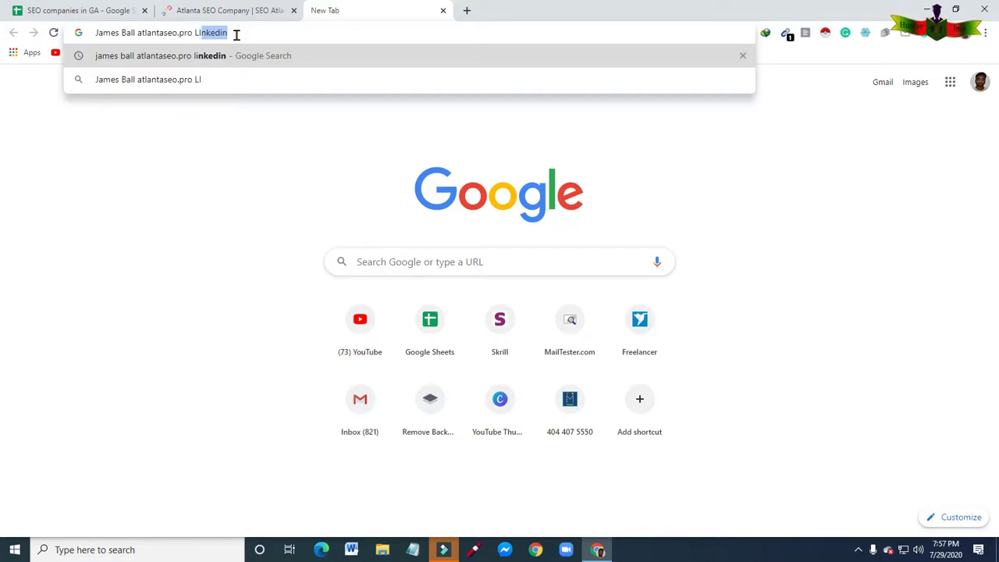
pyautogui.press('BackSpace')
pyautogui.press('BackSpace')
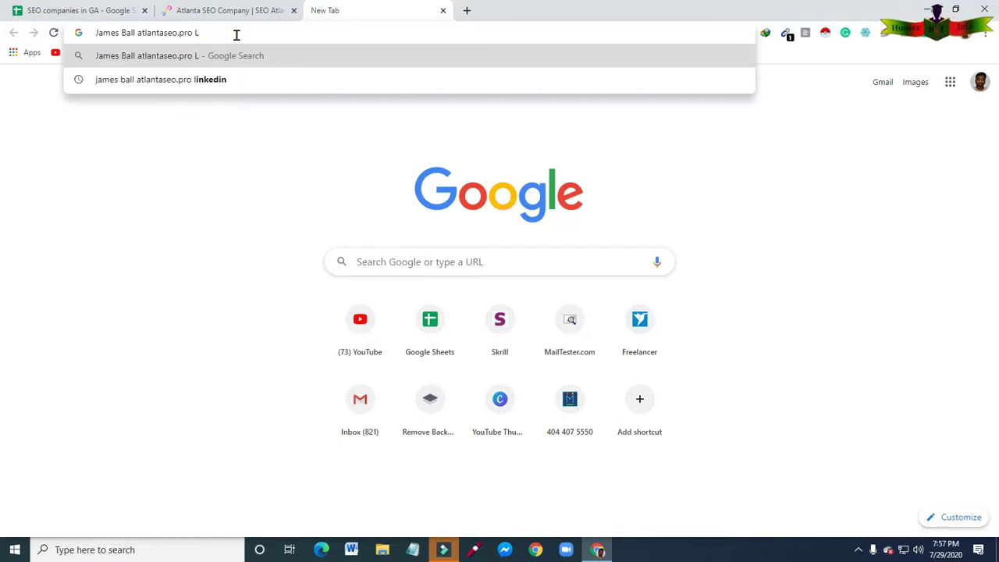
pyautogui.write('inke')
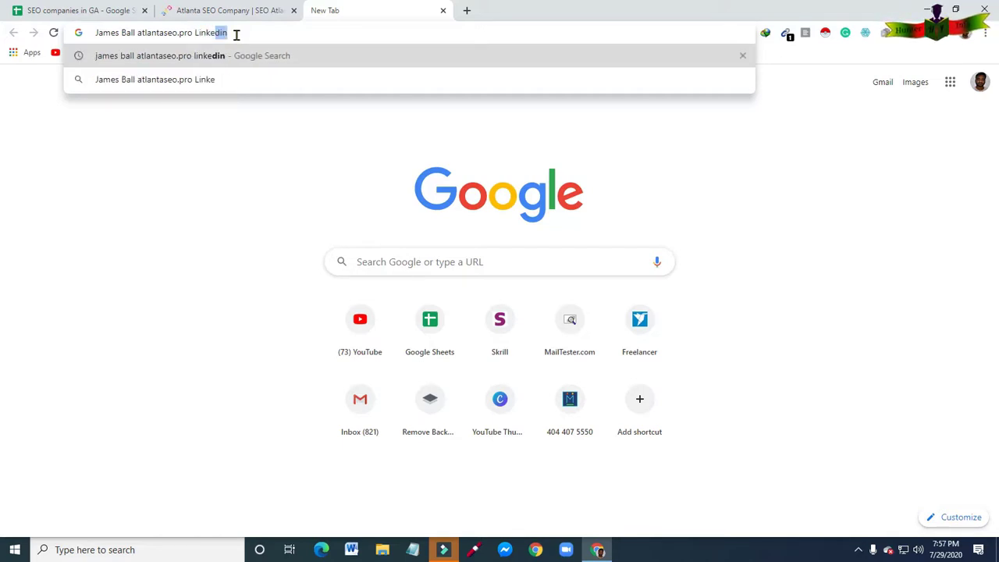
pyautogui.write('dI')
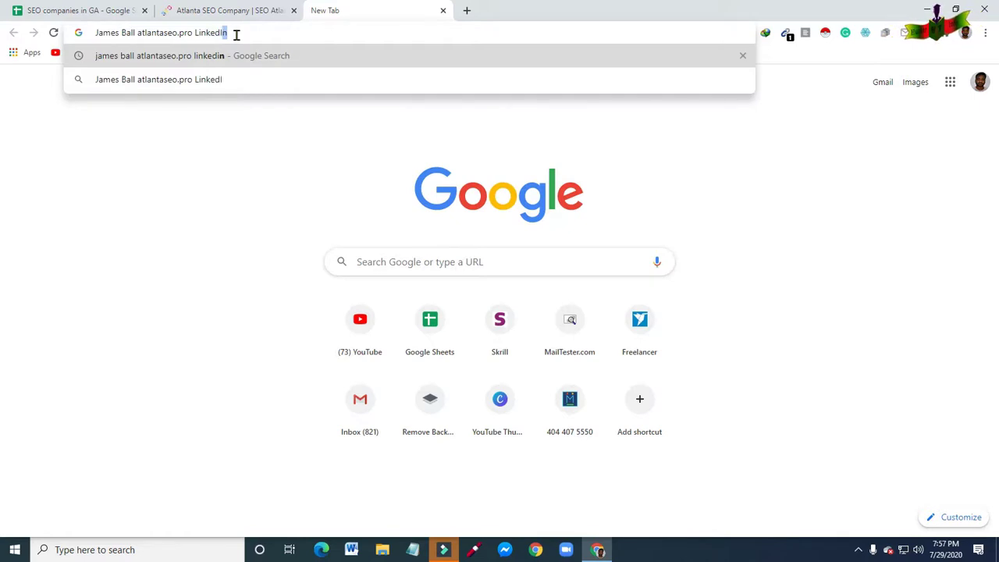
pyautogui.write('n')
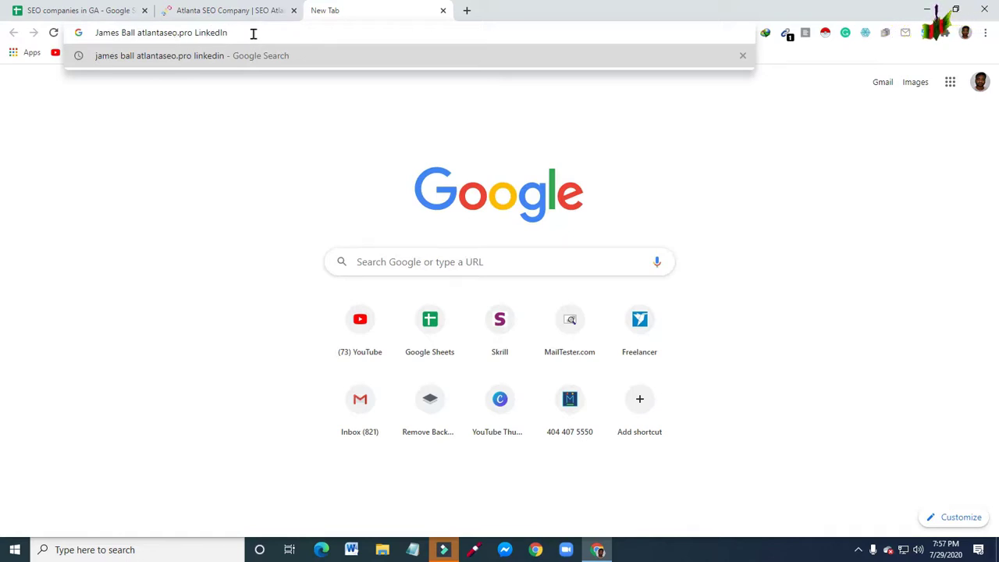
pyautogui.press('Return')
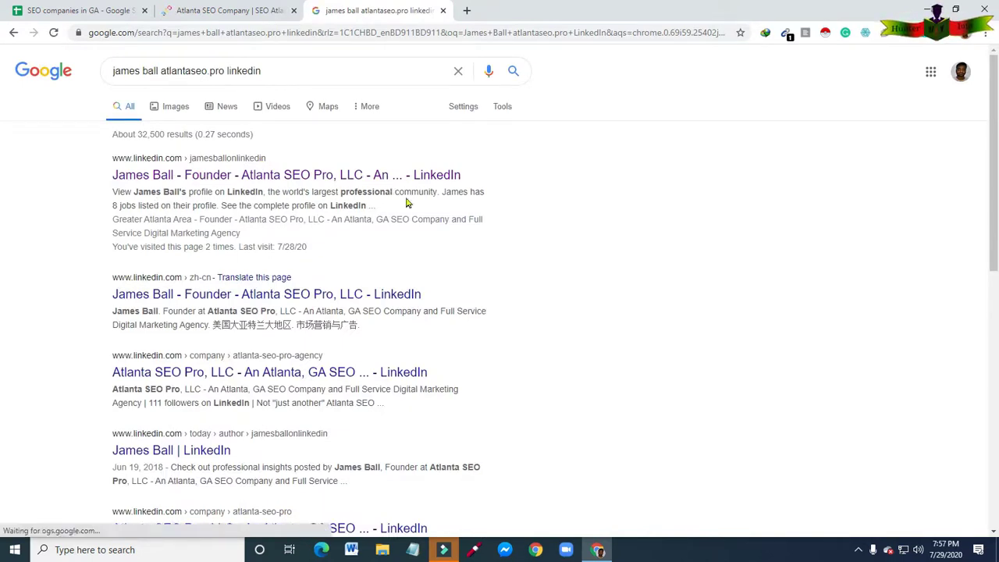
# Open the first search result, the Atlanta SEO Pro founder's LinkedIn profile, in a new tab and switch to it
pyautogui.rightClick(449, 180)
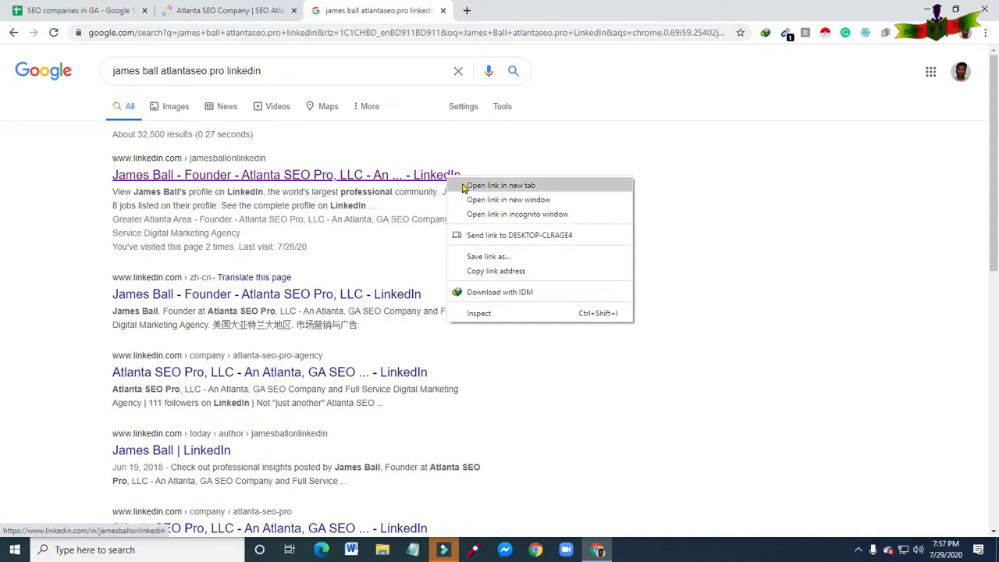
pyautogui.click(463, 187)
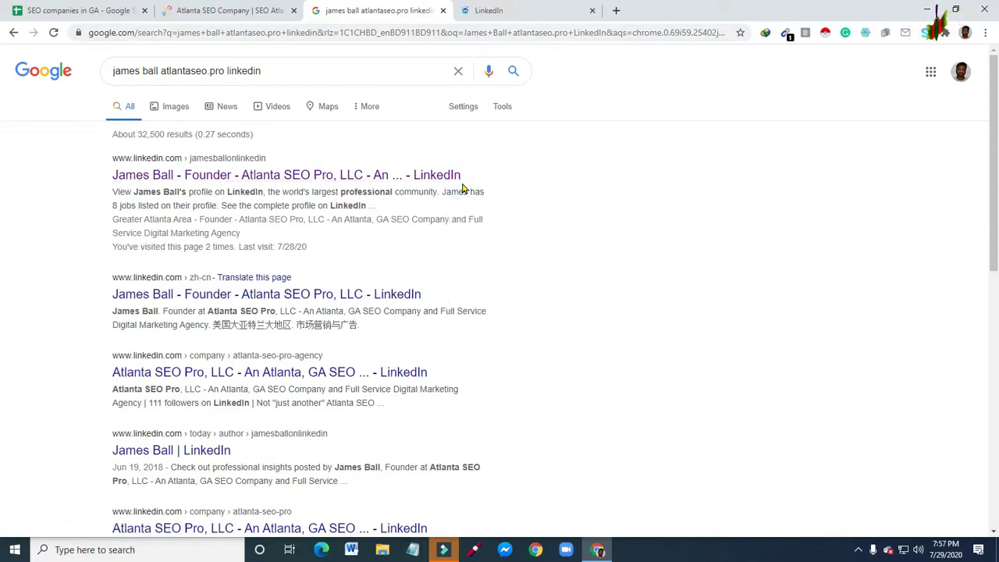
pyautogui.click(491, 10)
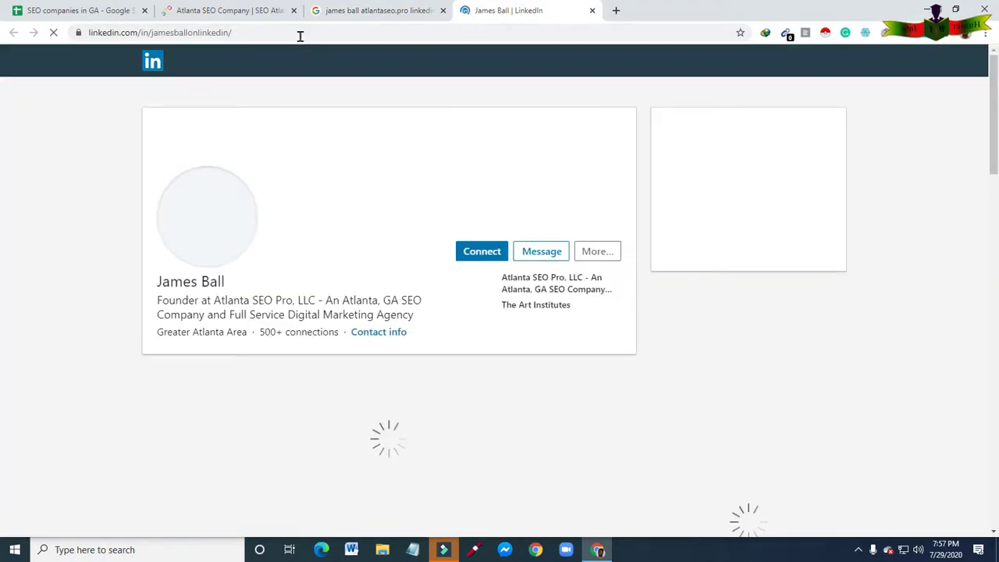
# Copy the full LinkedIn profile address and paste it into the LinkedIn cell of row 2, F2, in the spreadsheet
pyautogui.click(300, 31)
pyautogui.moveTo(300, 31); pyautogui.dragTo(81, 31)
pyautogui.rightClick(117, 36)
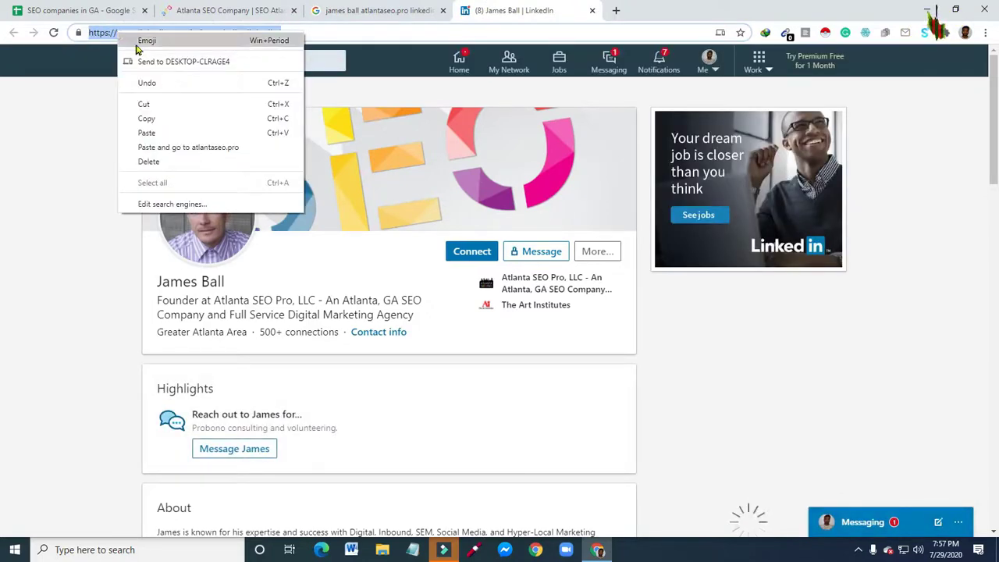
pyautogui.click(153, 118)
pyautogui.click(88, 10)
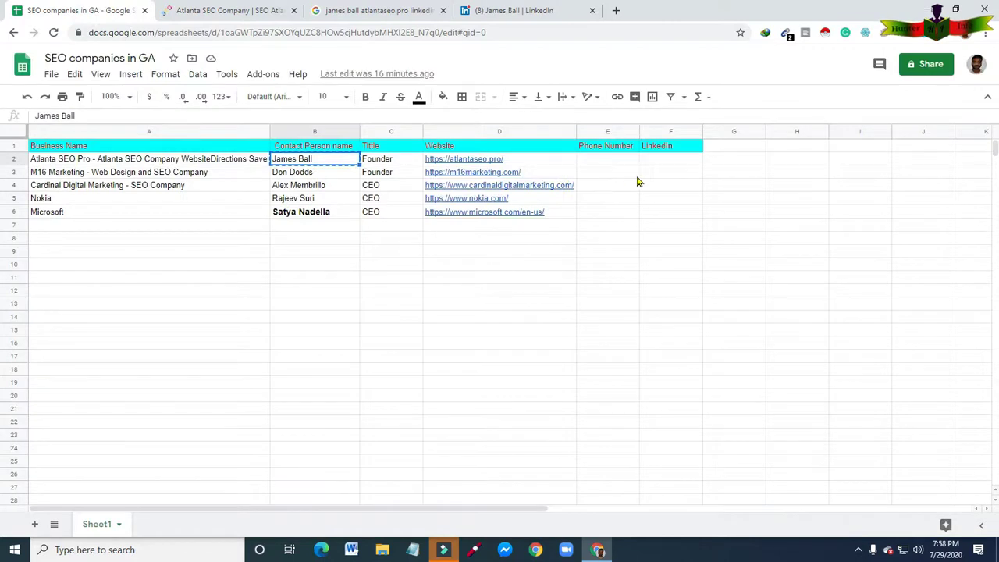
pyautogui.rightClick(662, 162)
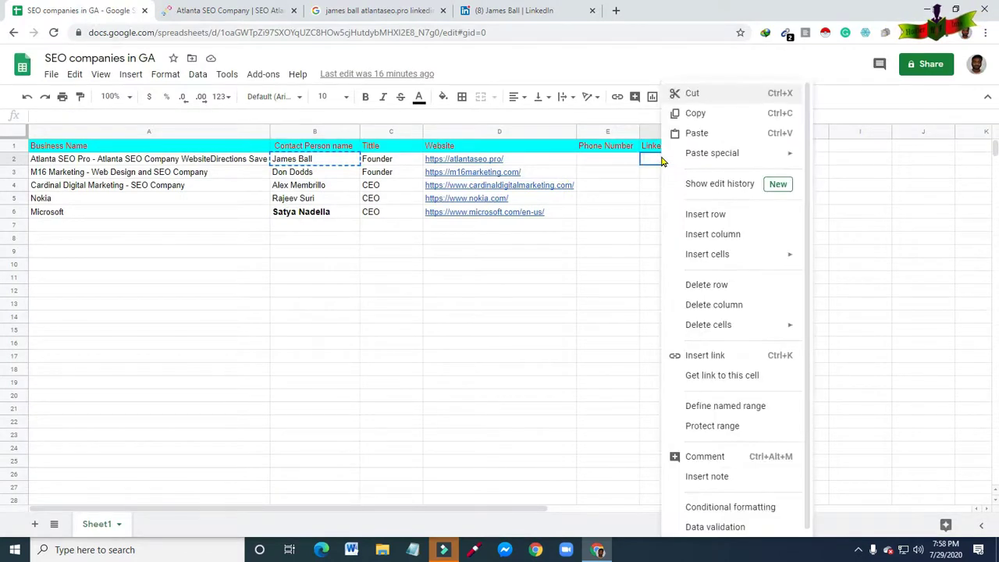
pyautogui.click(697, 133)
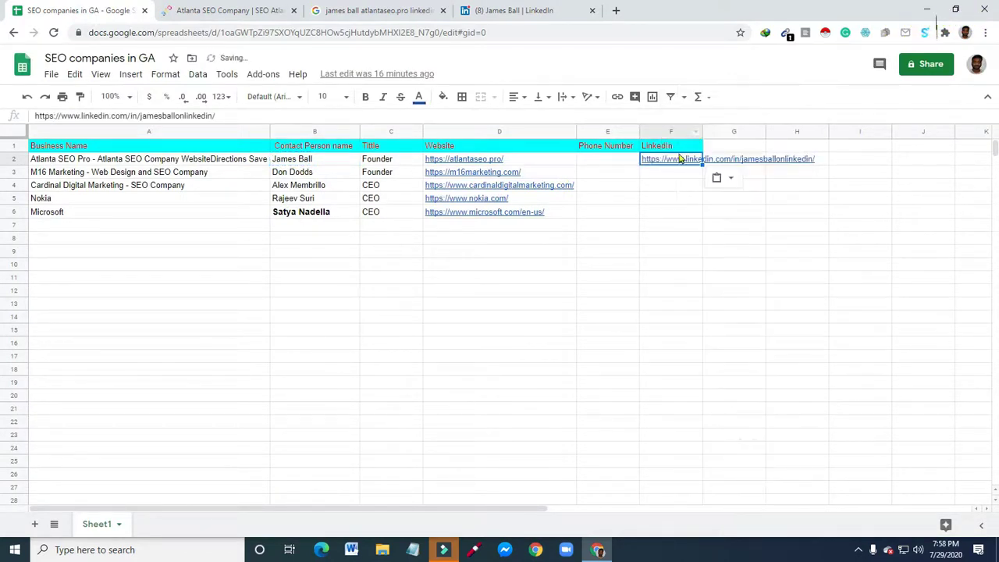
# Copy the Atlanta SEO Pro founder's phone number as plain text from the Kendo overlay on the LinkedIn profile
pyautogui.click(609, 161)
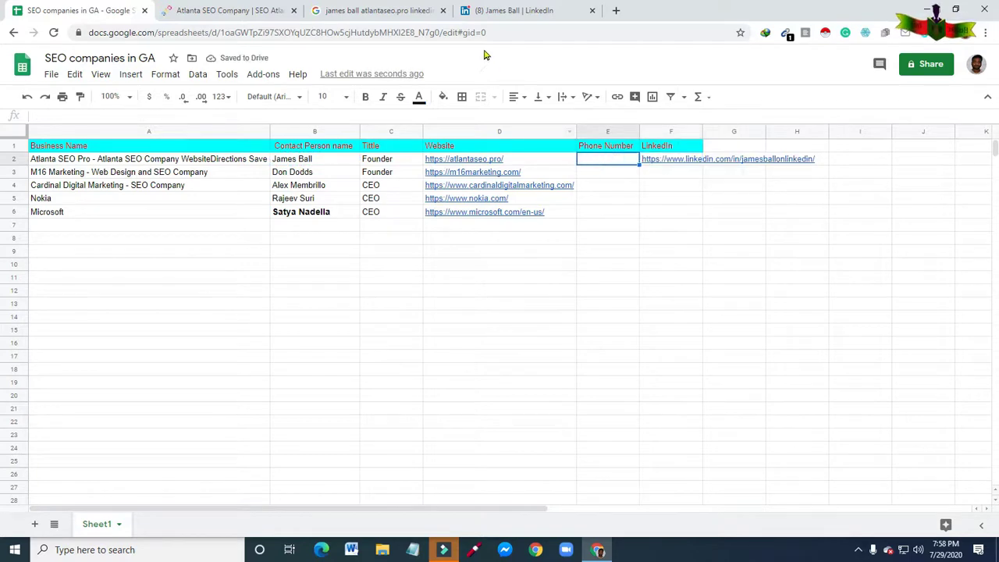
pyautogui.click(490, 16)
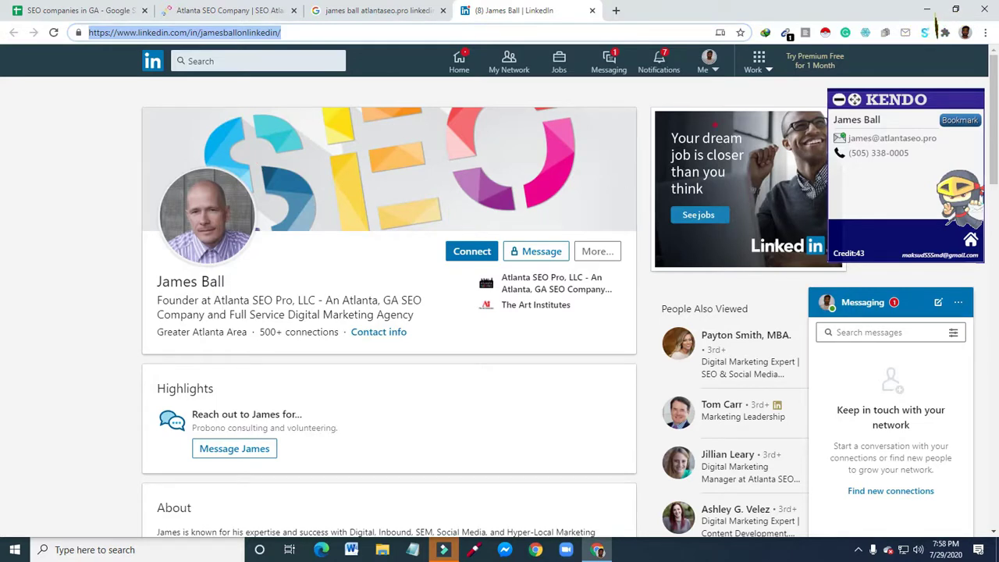
pyautogui.moveTo(807, 76)
pyautogui.mouseDown()
pyautogui.moveTo(834, 152)
pyautogui.moveTo(895, 241)
pyautogui.moveTo(996, 297)
pyautogui.moveTo(997, 285)
pyautogui.mouseUp()
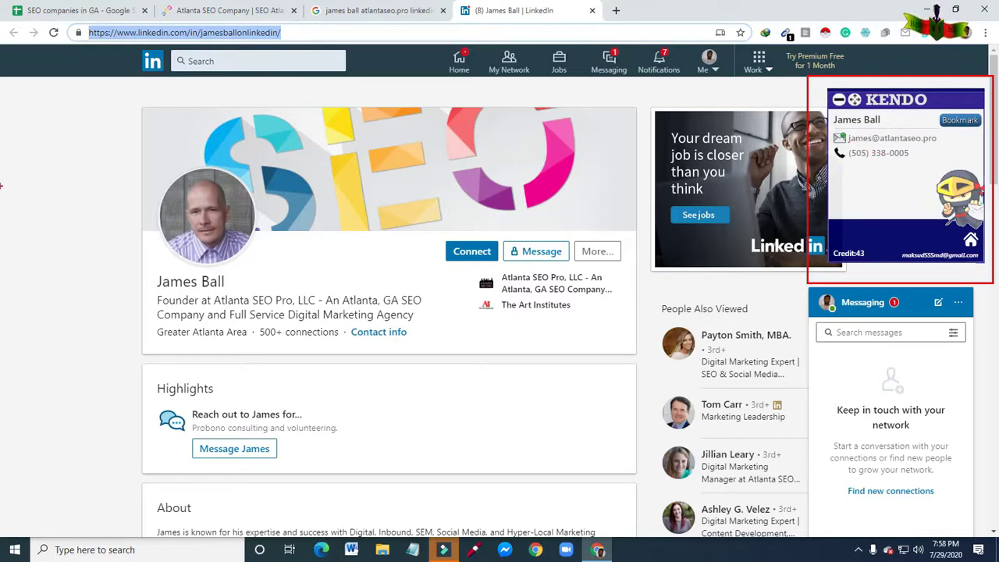
pyautogui.click(258, 167)
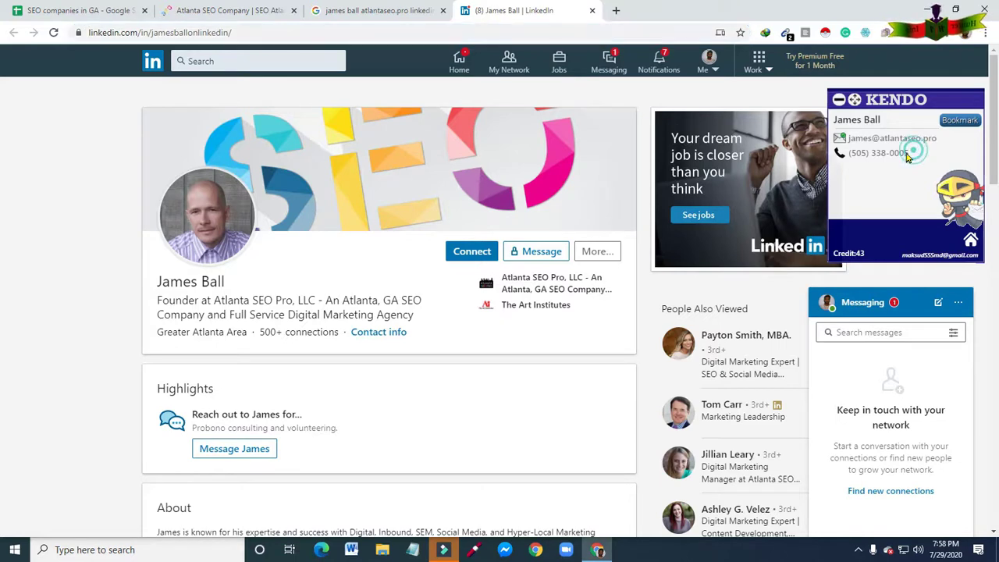
pyautogui.moveTo(912, 154); pyautogui.dragTo(853, 153)
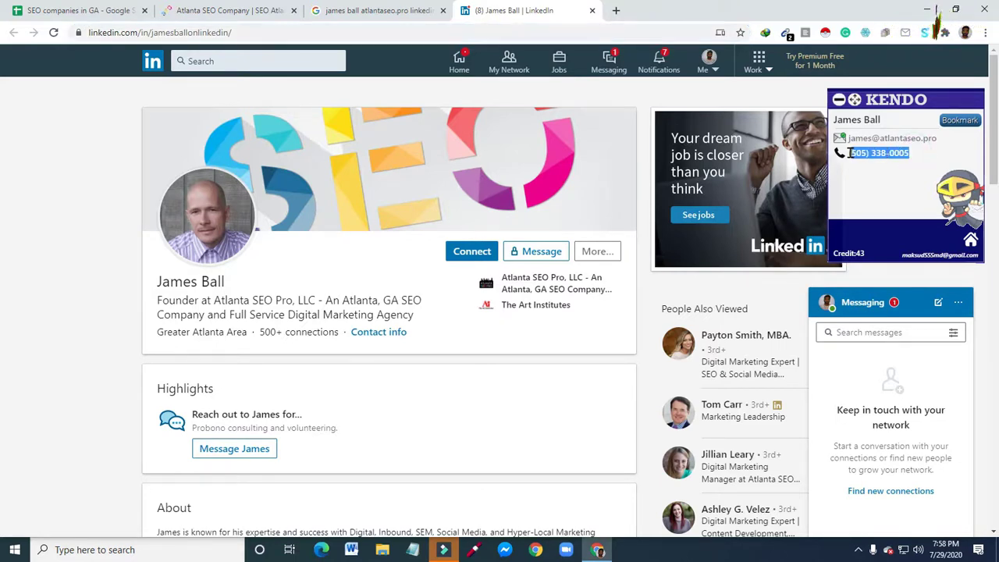
pyautogui.click(852, 153)
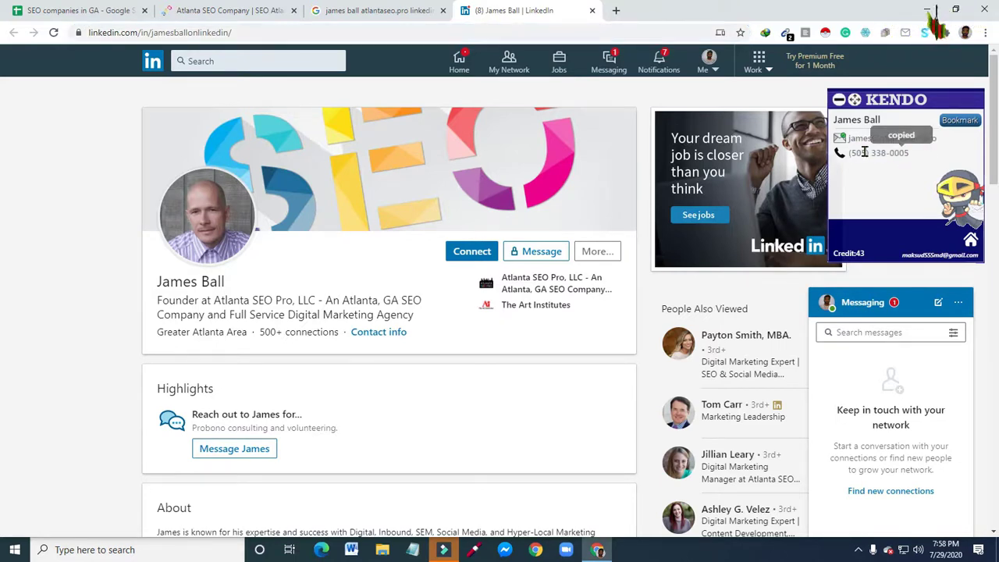
pyautogui.click(907, 153)
pyautogui.moveTo(910, 153); pyautogui.dragTo(849, 153)
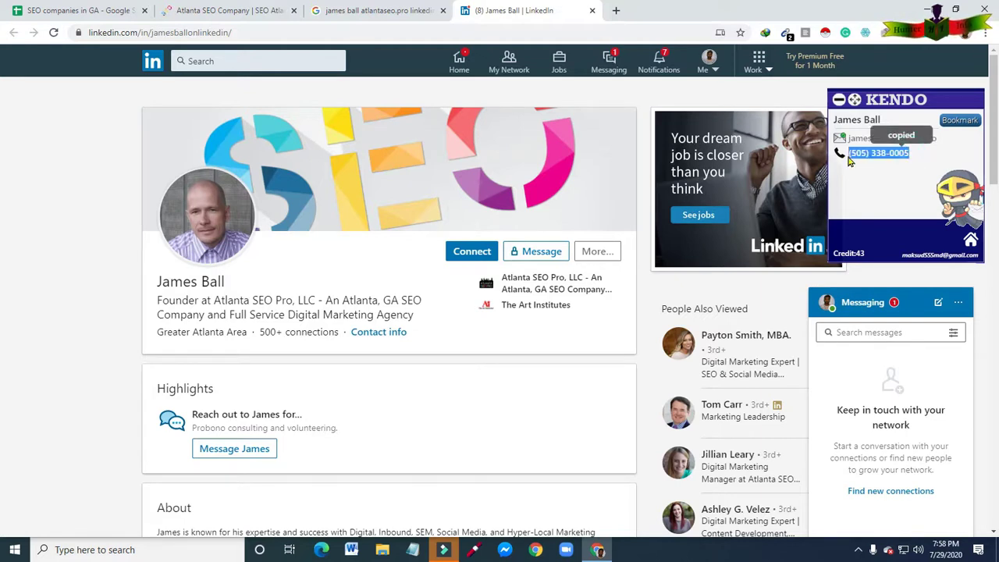
pyautogui.rightClick(853, 153)
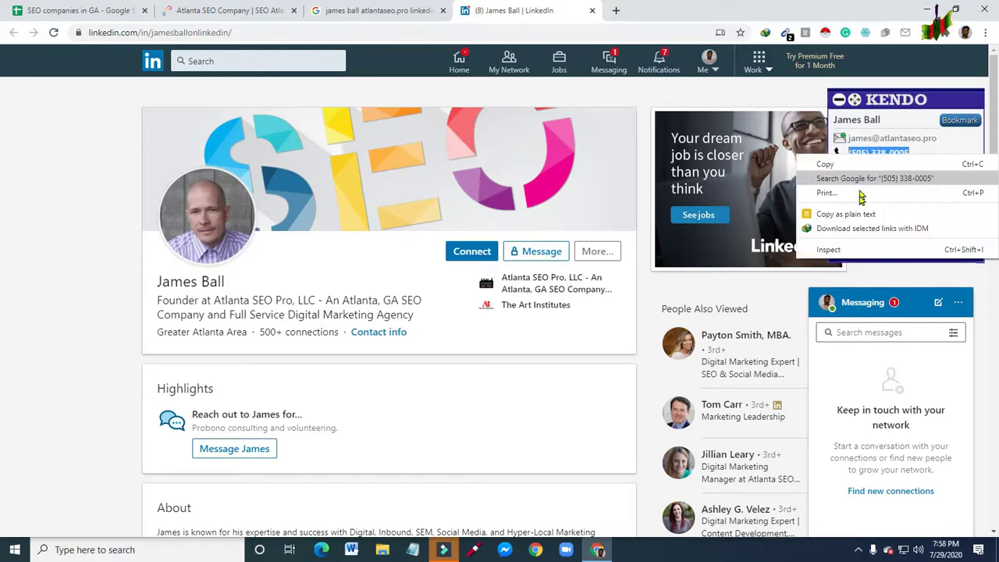
pyautogui.click(854, 214)
# Paste the copied phone number into the Phone Number cell of row 2, E2, in the spreadsheet
pyautogui.click(63, 12)
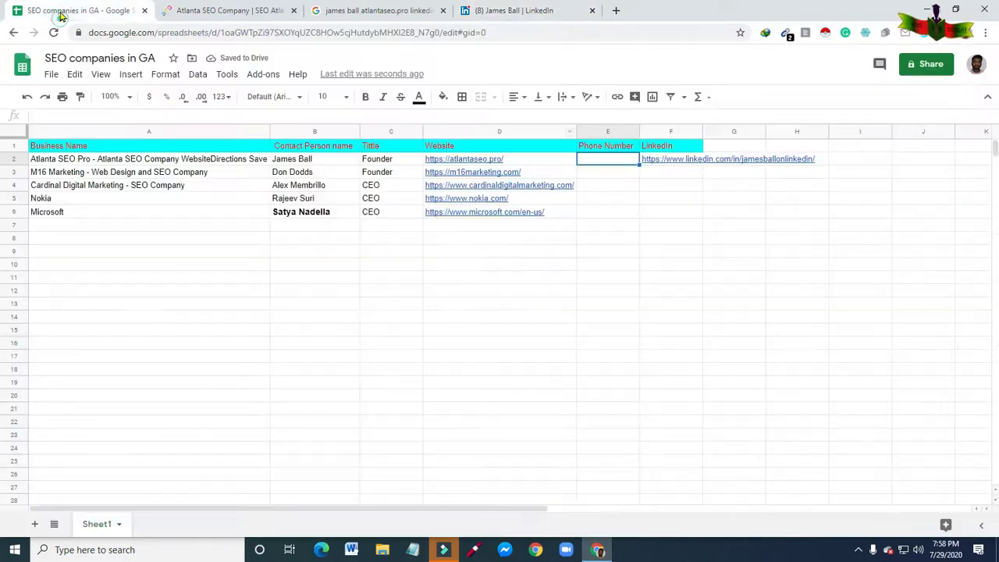
pyautogui.click(596, 160)
pyautogui.rightClick(595, 160)
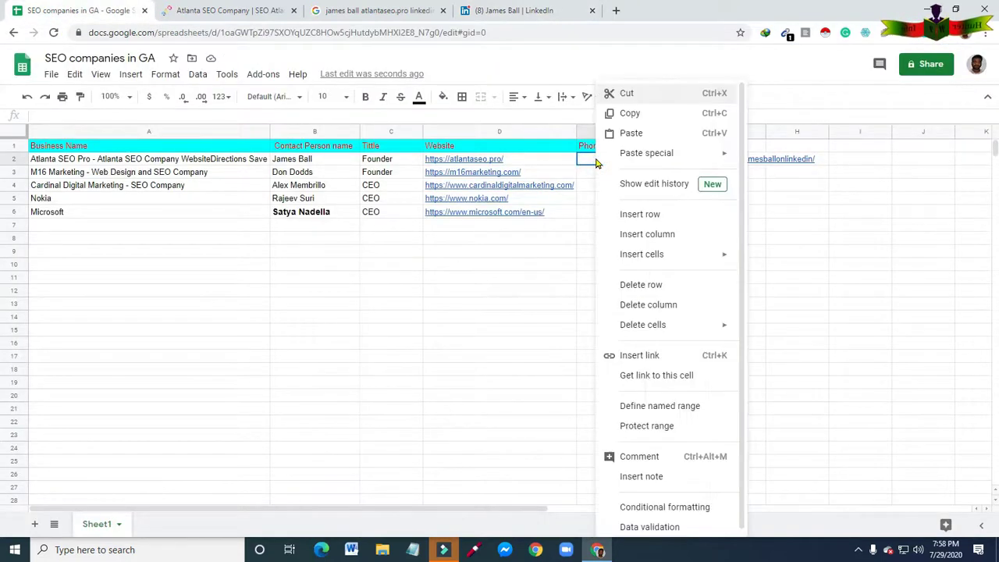
pyautogui.click(609, 134)
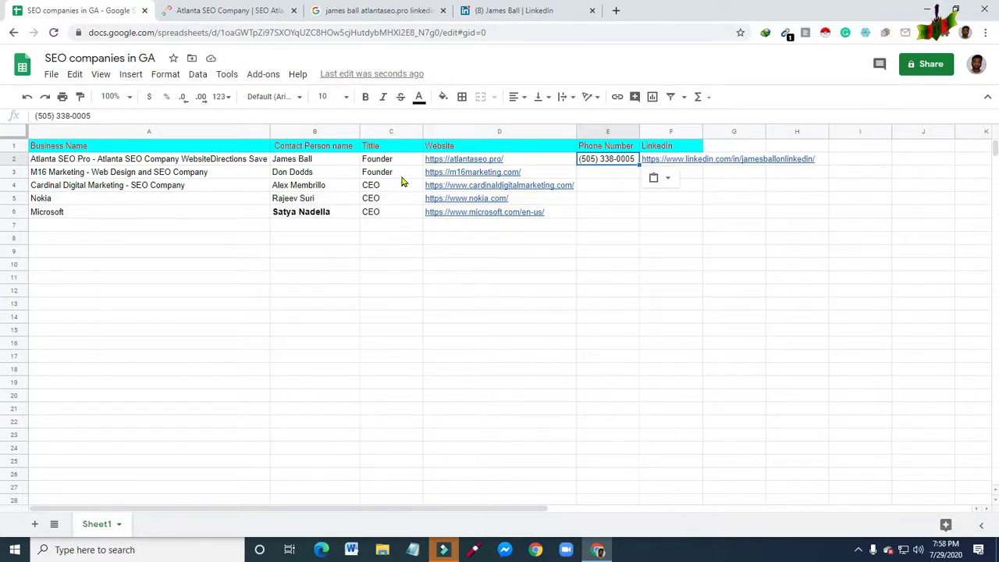
# Close the LinkedIn profile, Google search and Atlanta SEO company site tabs, keeping only the spreadsheet open
pyautogui.click(591, 10)
pyautogui.click(443, 10)
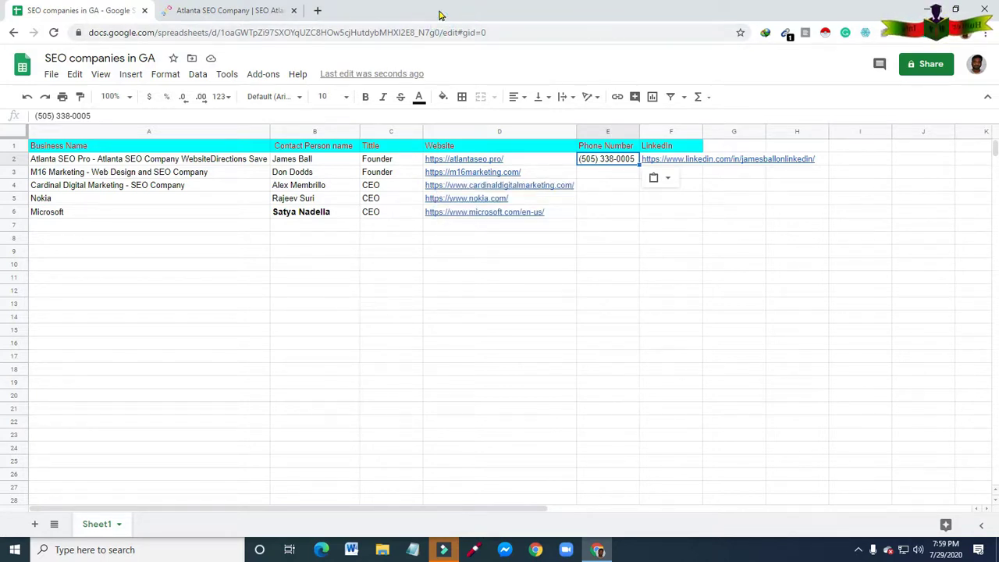
pyautogui.click(293, 10)
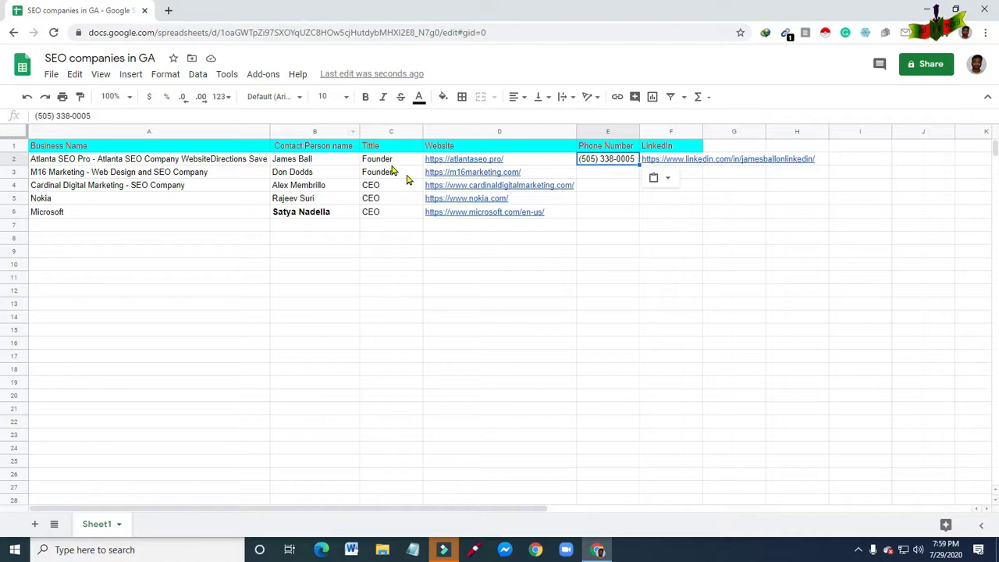
# Copy the M16 Marketing website address from cell D3 and open it in a new tab
pyautogui.click(455, 178)
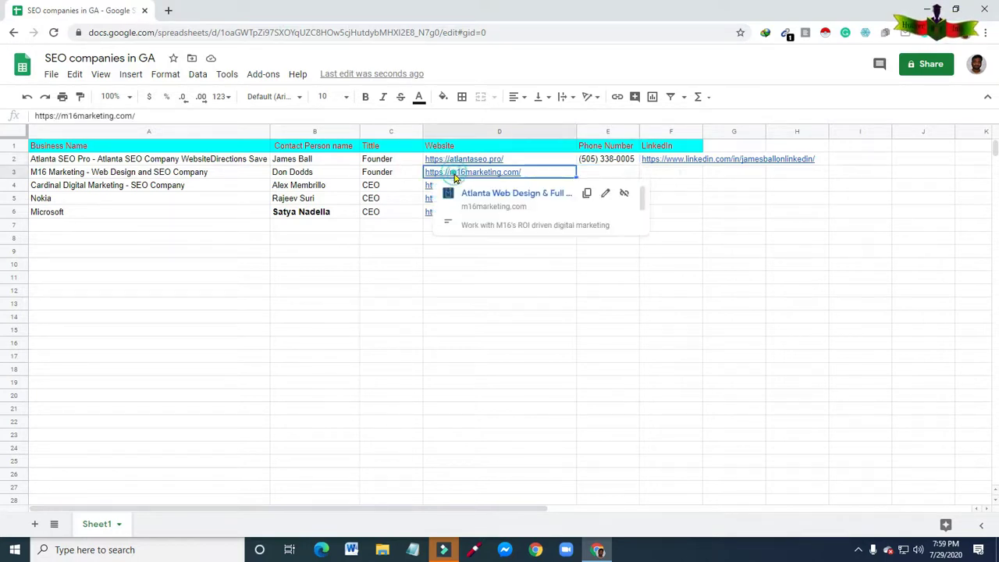
pyautogui.rightClick(454, 174)
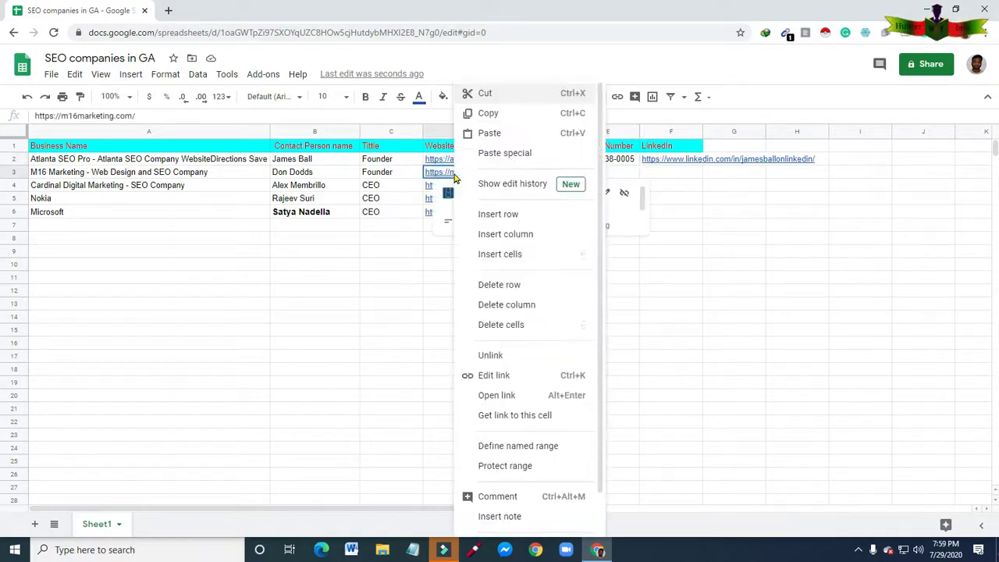
pyautogui.click(486, 113)
pyautogui.click(168, 10)
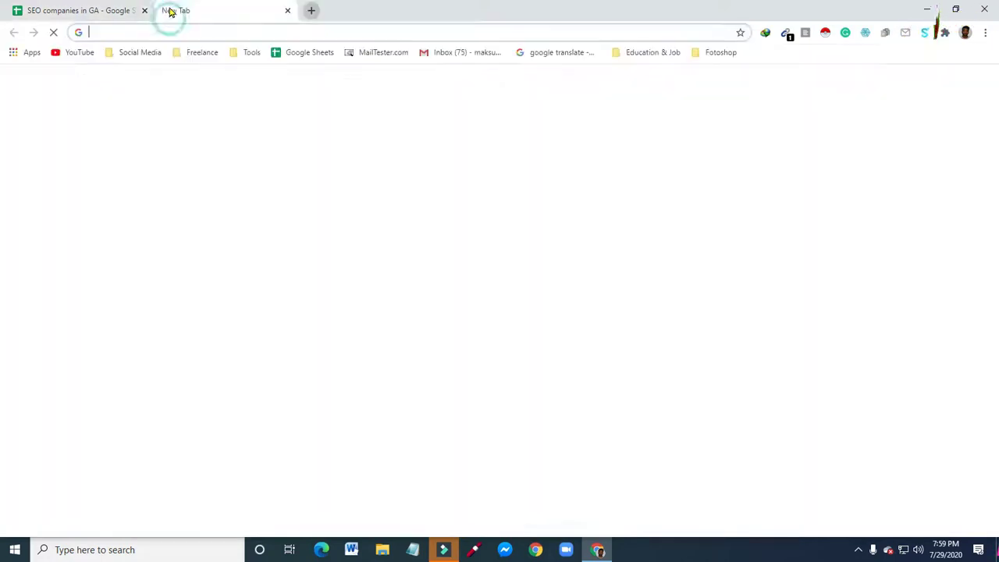
pyautogui.rightClick(110, 32)
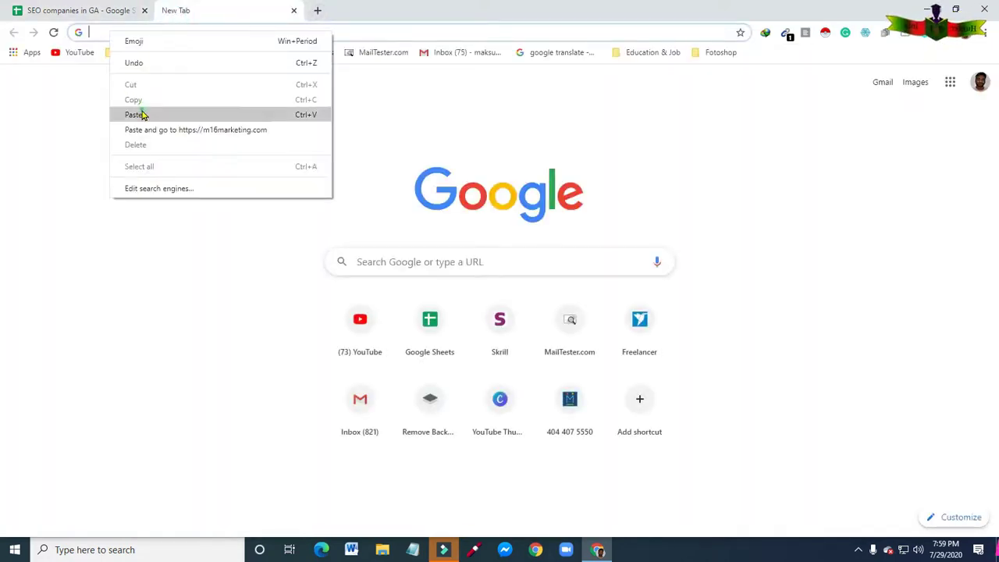
pyautogui.click(137, 115)
pyautogui.press('Return')
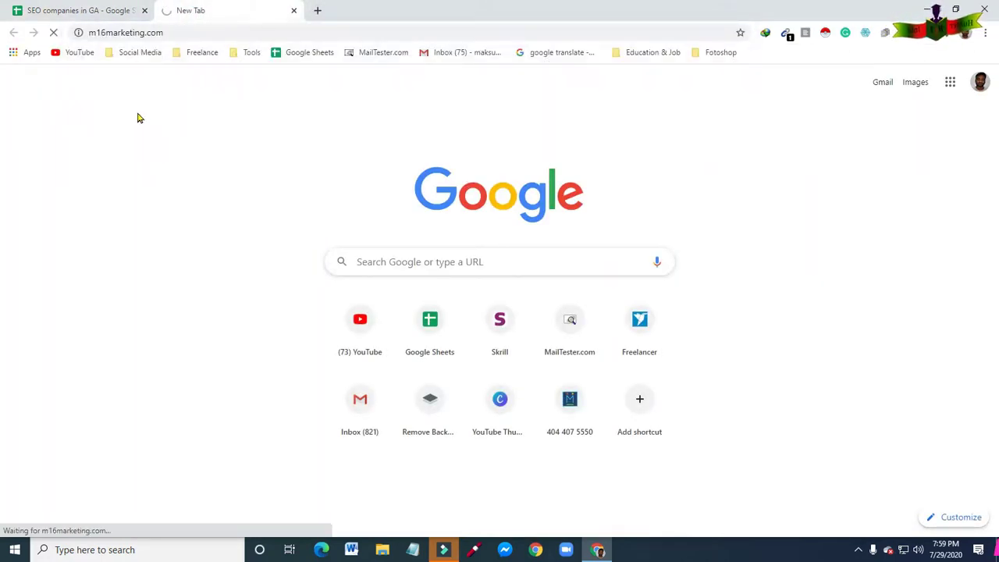
# Copy the M16 Marketing contact's name from cell B3 and paste it as a search query in a new tab
pyautogui.click(98, 11)
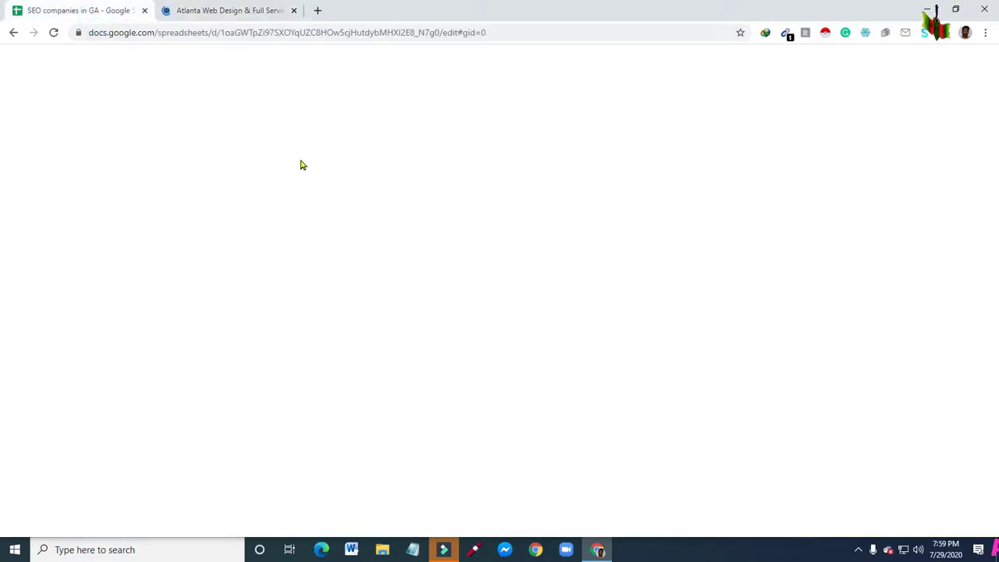
pyautogui.click(306, 175)
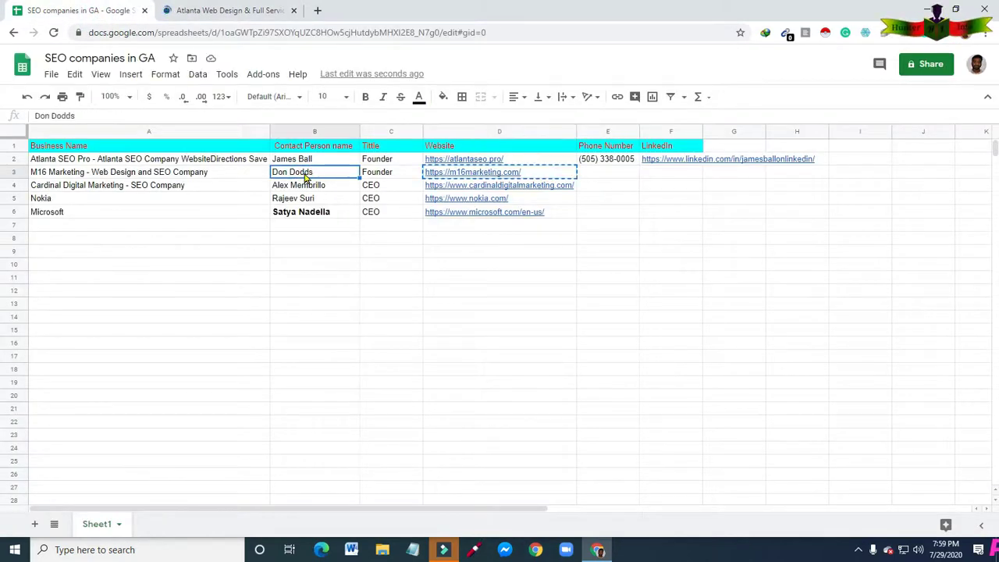
pyautogui.rightClick(306, 175)
pyautogui.click(337, 114)
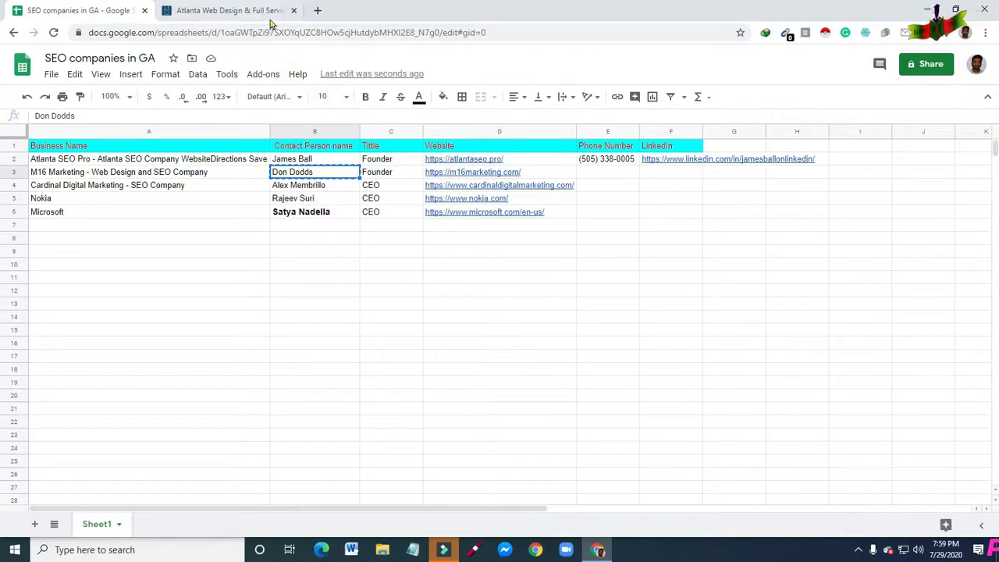
pyautogui.hotkey('ctrl', 't')
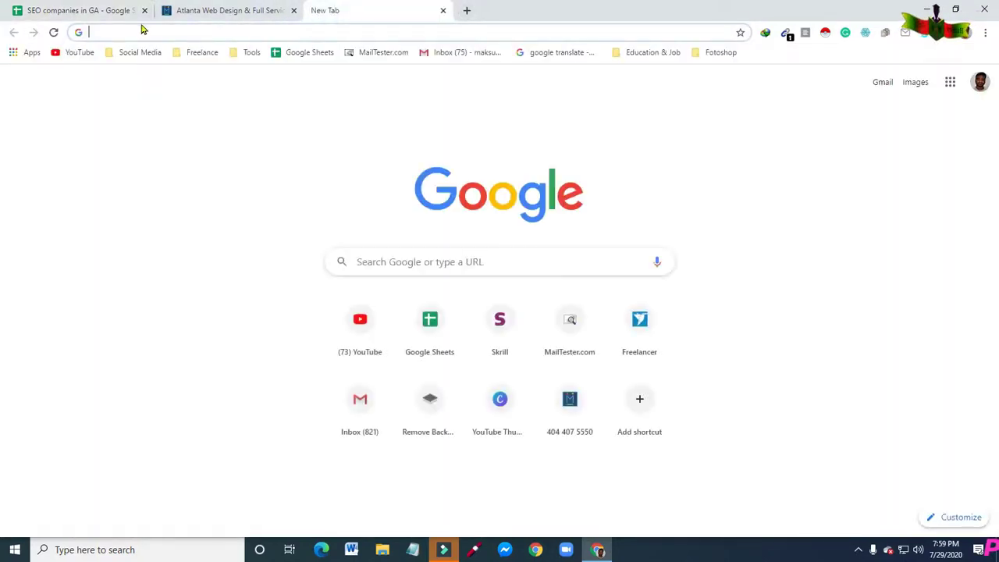
pyautogui.rightClick(145, 41)
pyautogui.click(169, 123)
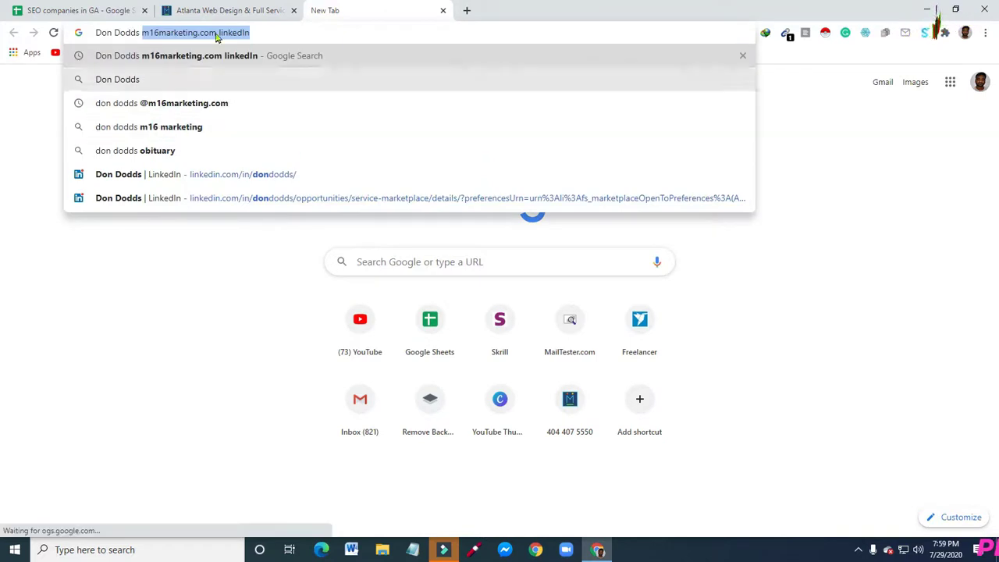
# Copy only the domain m16marketing.com from the company site's address and append it to the contact's name in the query
pyautogui.click(234, 9)
pyautogui.click(188, 31)
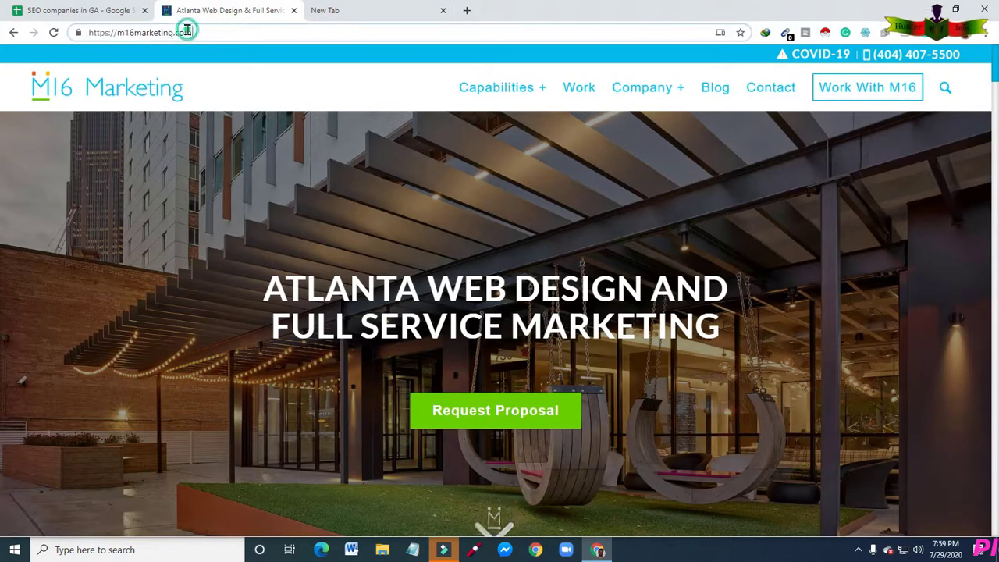
pyautogui.moveTo(203, 32); pyautogui.dragTo(118, 33)
pyautogui.rightClick(130, 36)
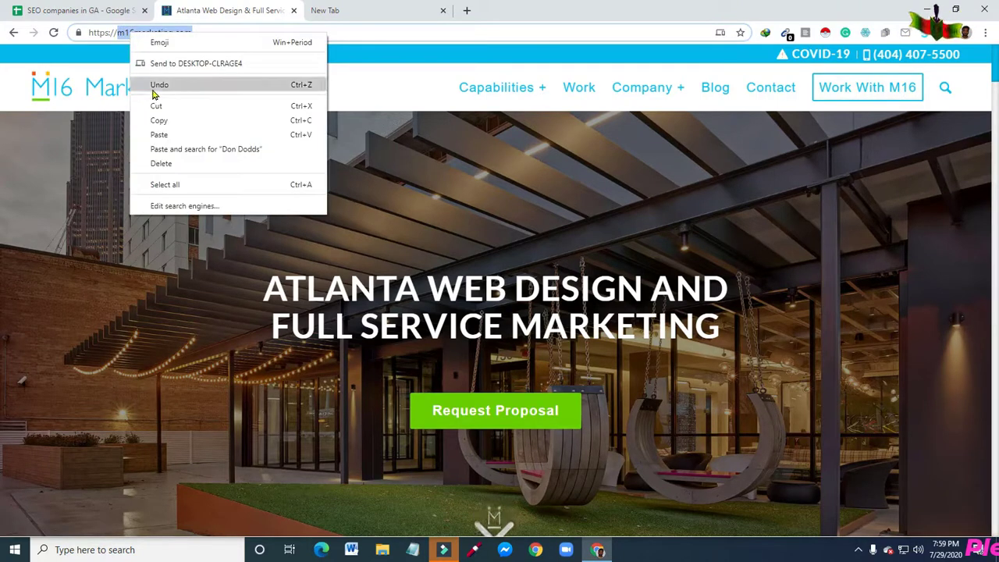
pyautogui.click(166, 120)
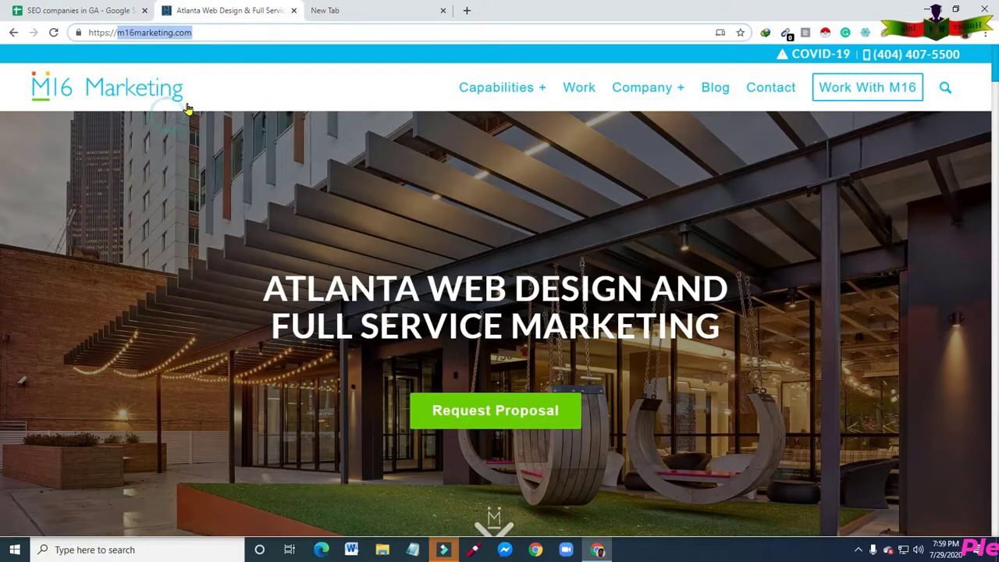
pyautogui.click(327, 10)
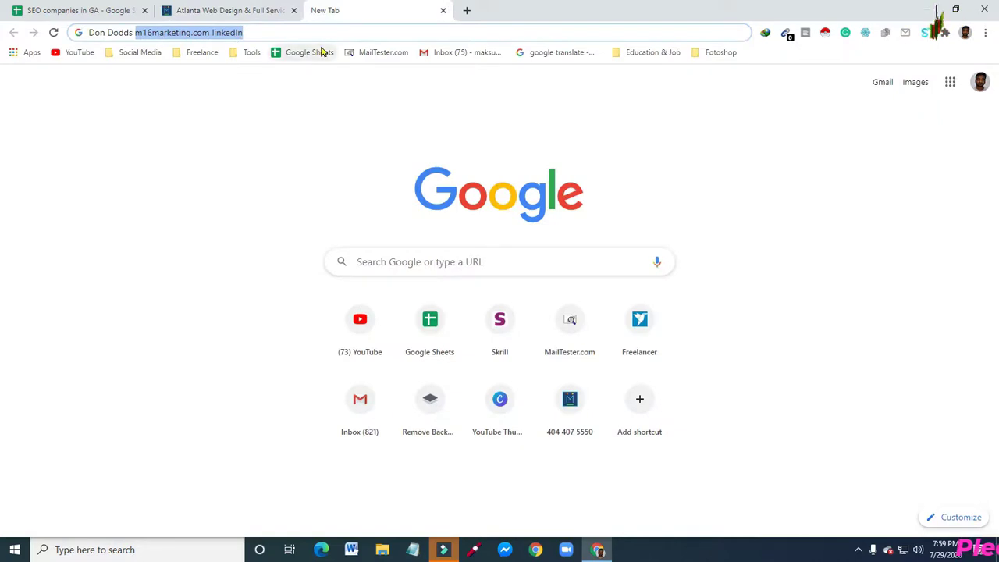
pyautogui.hotkey('ctrl', 'v')
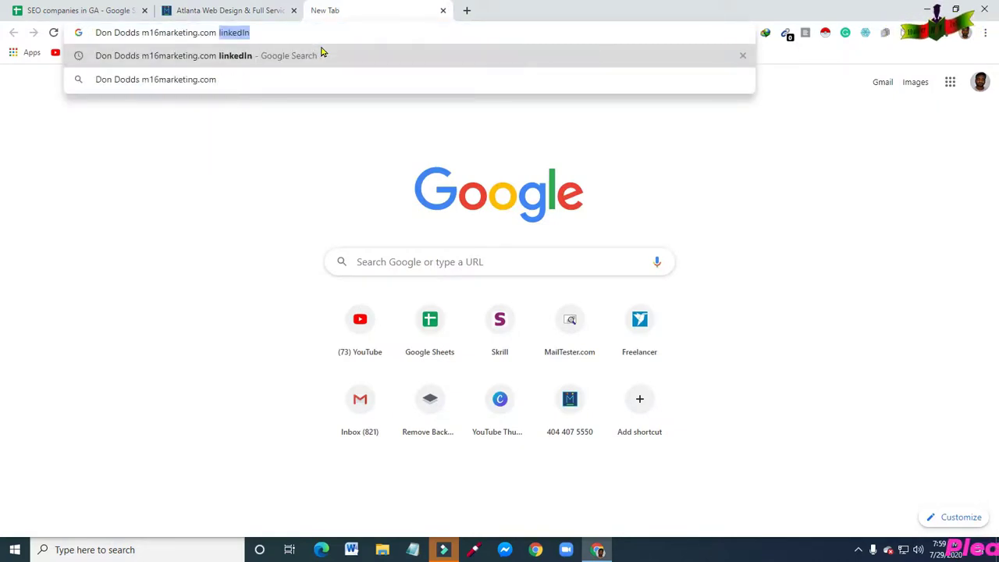
# Add "LinkedIn" after m16marketing.com in the query and run the Google search
pyautogui.write('Link')
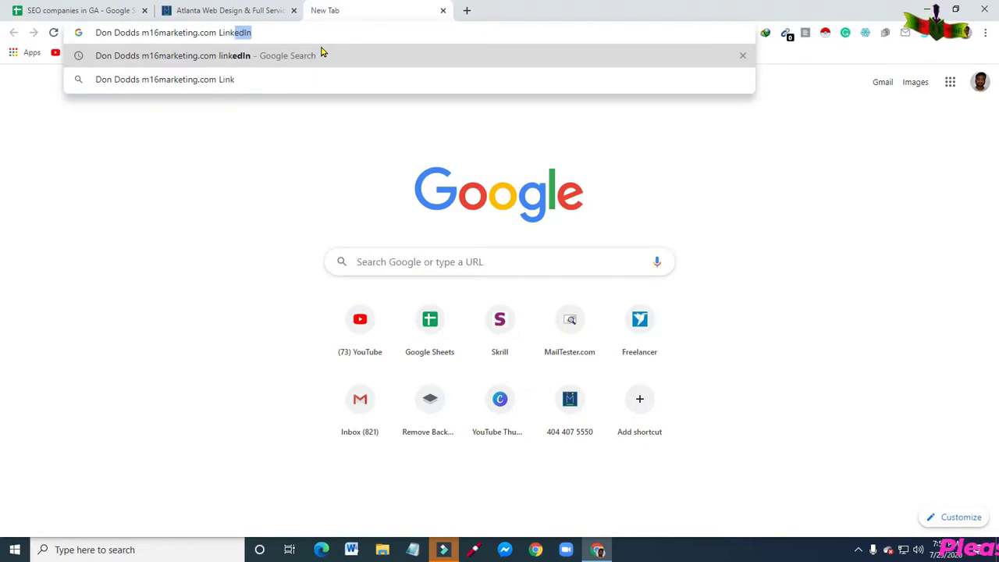
pyautogui.write('edI')
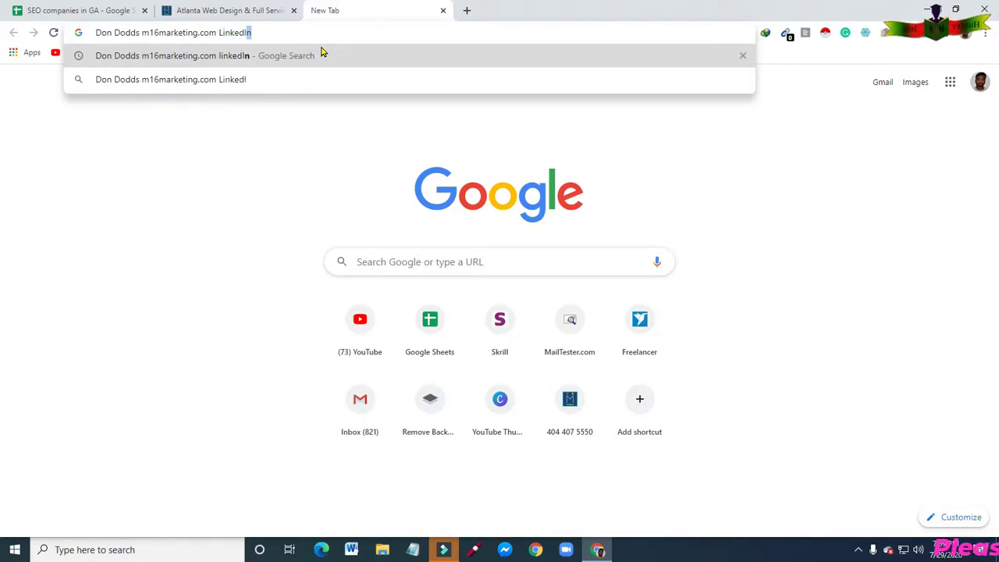
pyautogui.write('n')
pyautogui.press('Return')
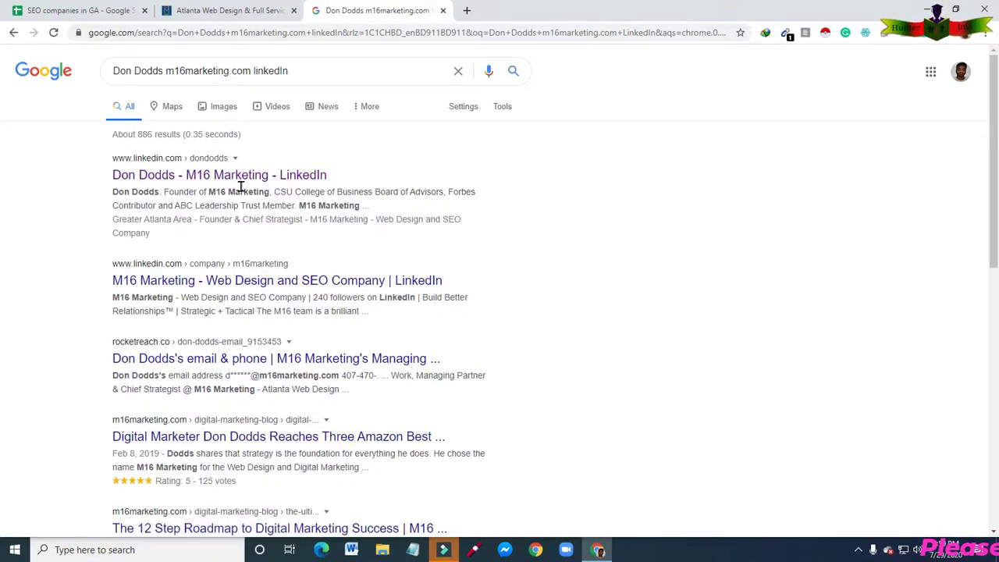
# Open the first search result, the M16 Marketing founder's LinkedIn profile, in a new tab and switch to it
pyautogui.rightClick(307, 180)
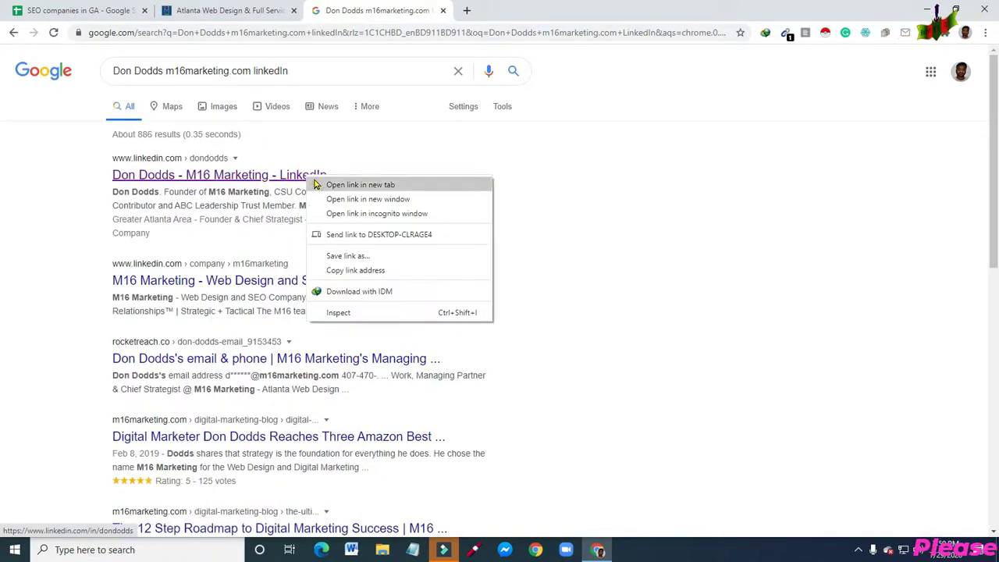
pyautogui.click(320, 187)
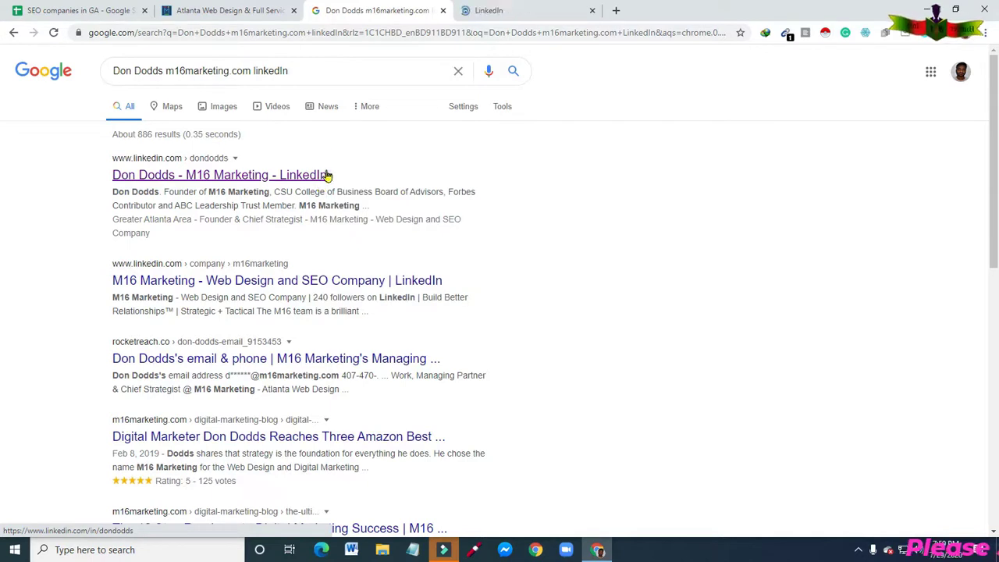
pyautogui.click(500, 10)
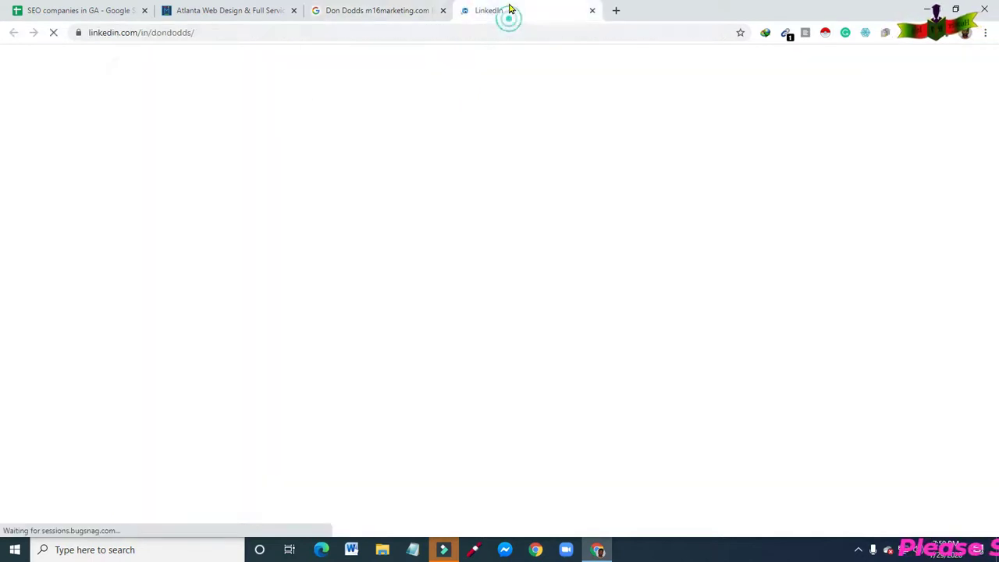
# Copy the full address of the M16 Marketing founder's LinkedIn profile
pyautogui.click(332, 37)
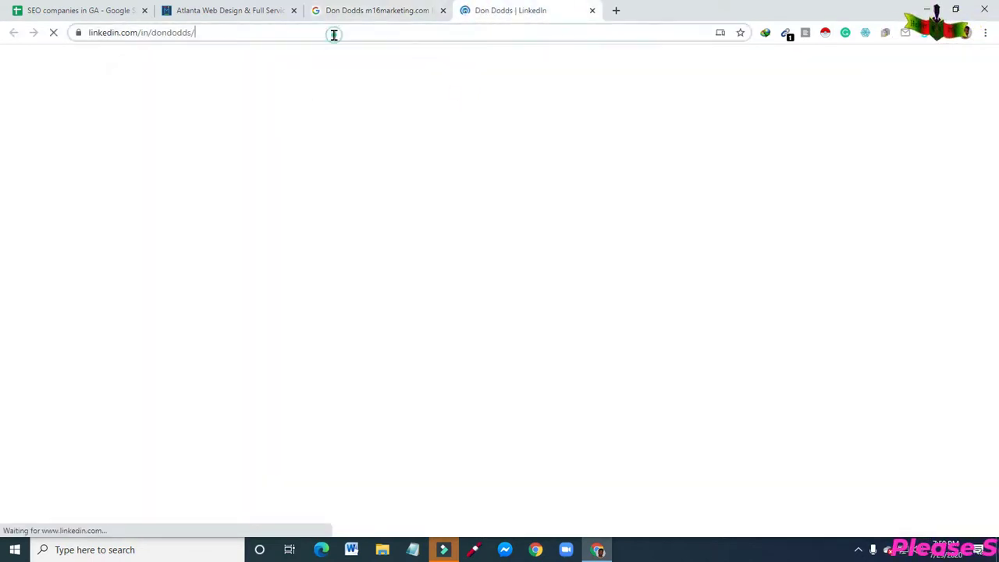
pyautogui.moveTo(245, 32); pyautogui.dragTo(85, 34)
pyautogui.rightClick(124, 32)
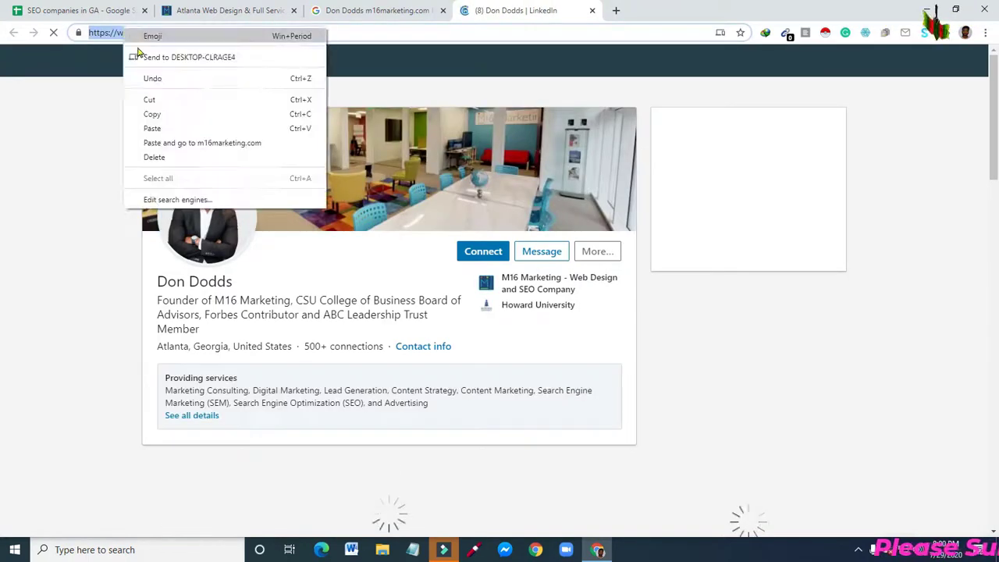
pyautogui.click(164, 116)
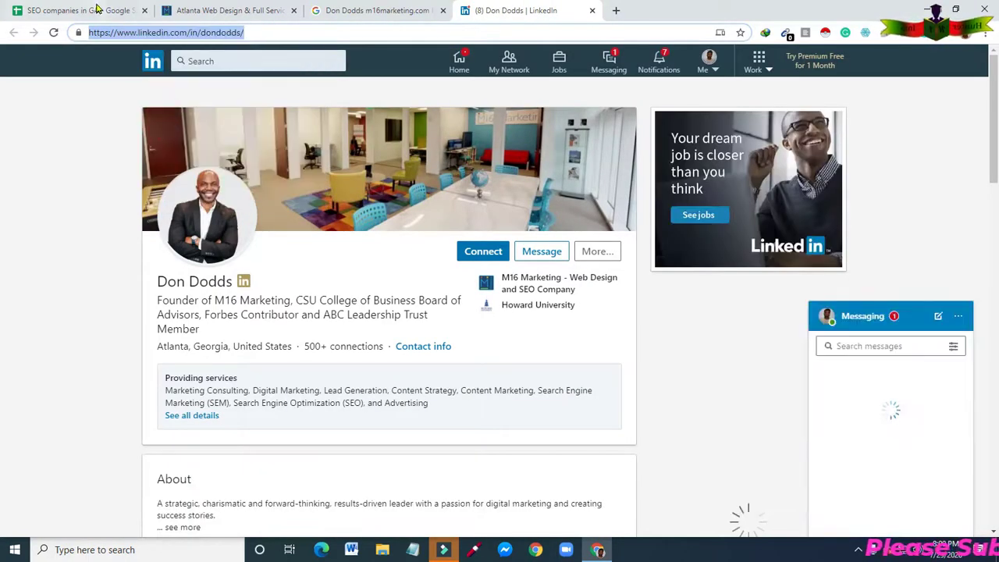
# Paste the copied profile address into cell F3, the LinkedIn column of the M16 Marketing row in the spreadsheet
pyautogui.click(97, 10)
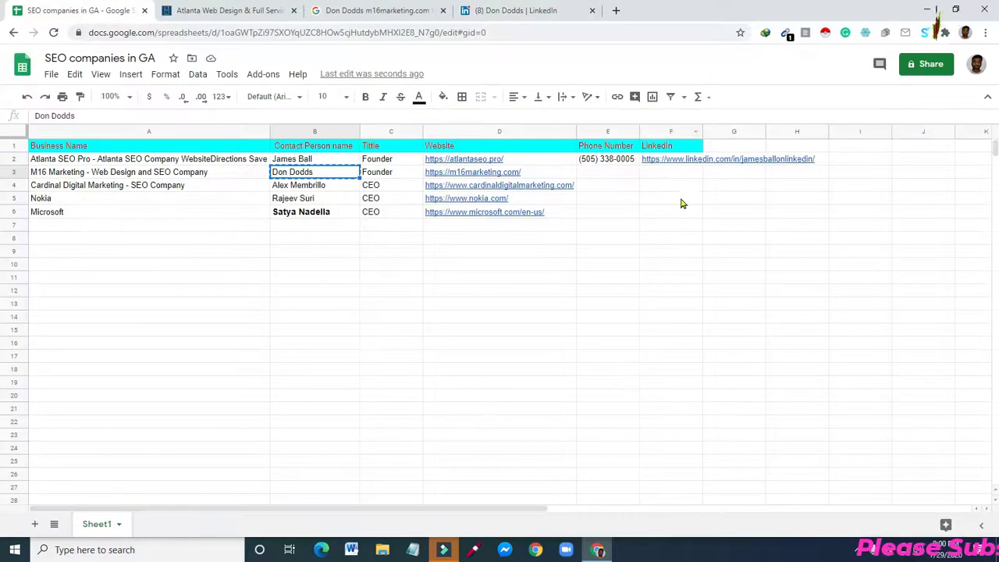
pyautogui.click(672, 173)
pyautogui.rightClick(670, 173)
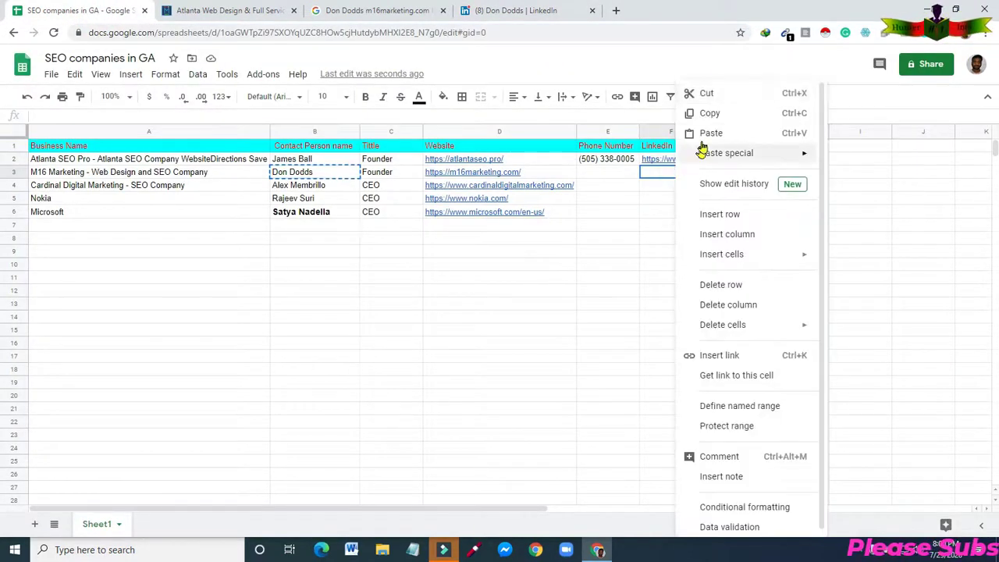
pyautogui.click(708, 133)
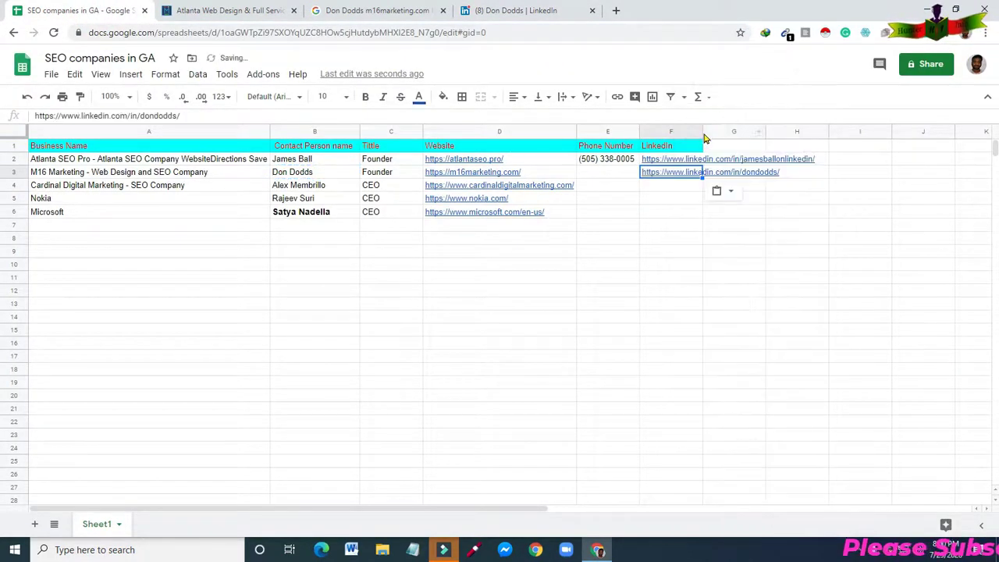
# Select the M16 Marketing row's Phone Number cell, E3, and copy the founder's phone number from the Kendo overlay on the LinkedIn profile
pyautogui.click(611, 173)
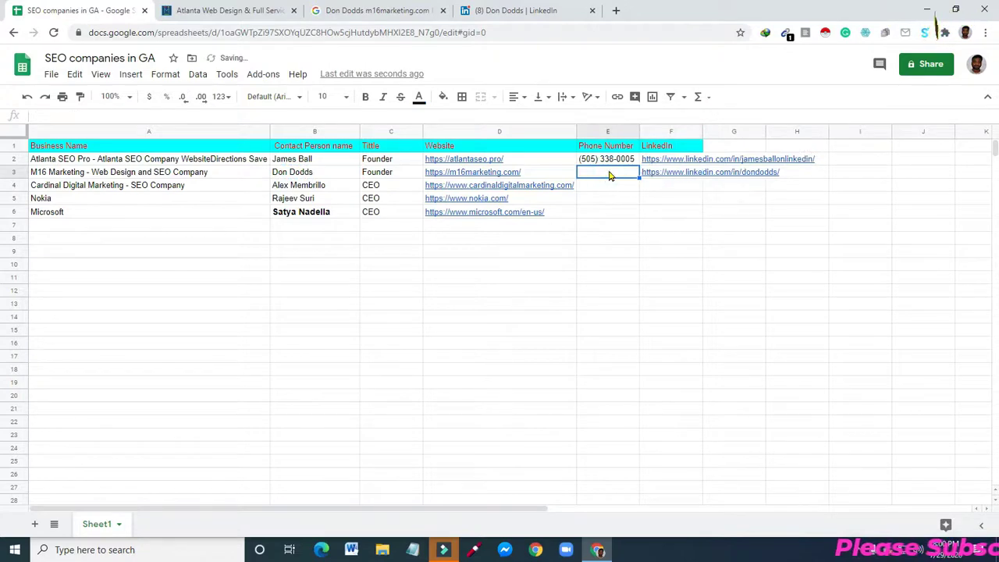
pyautogui.click(511, 11)
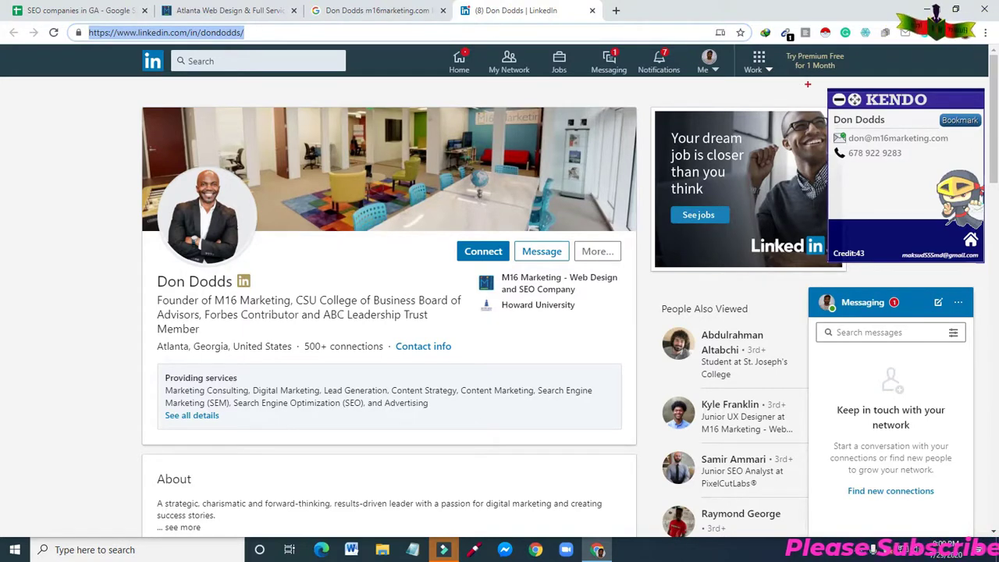
pyautogui.moveTo(809, 75); pyautogui.dragTo(998, 274)
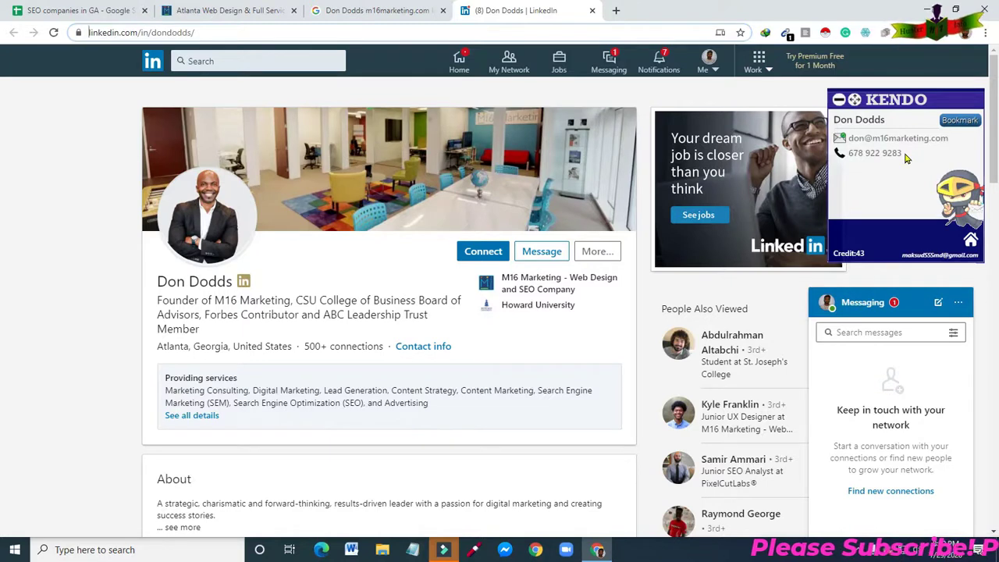
pyautogui.moveTo(905, 159); pyautogui.dragTo(850, 156)
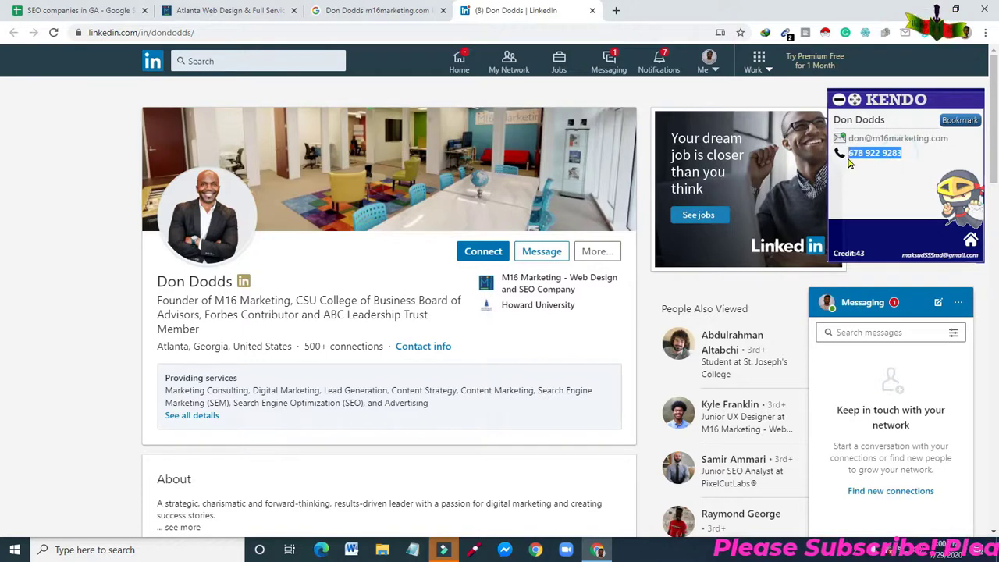
pyautogui.rightClick(853, 154)
pyautogui.click(847, 212)
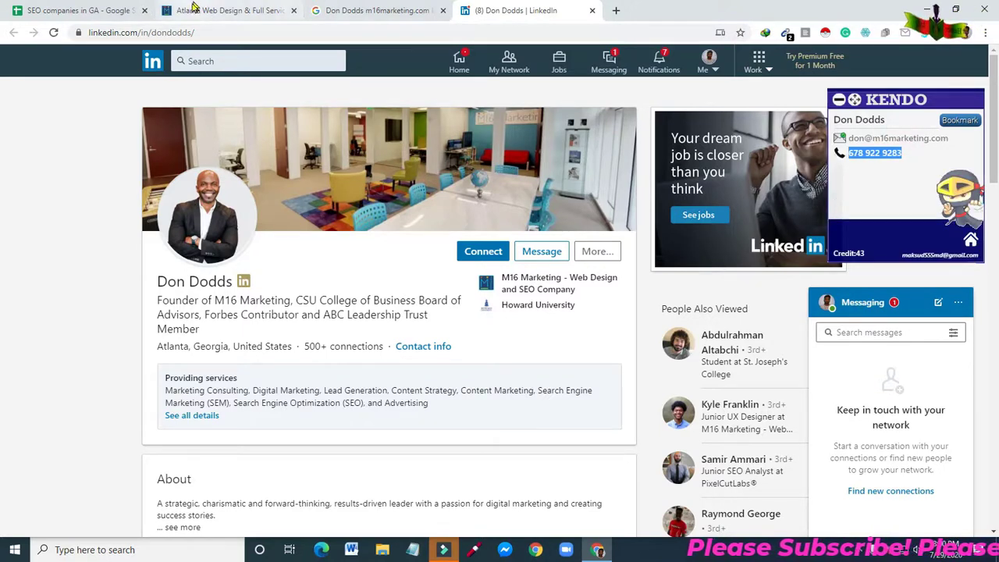
# Paste the copied phone number into cell E3 of the spreadsheet
pyautogui.click(79, 11)
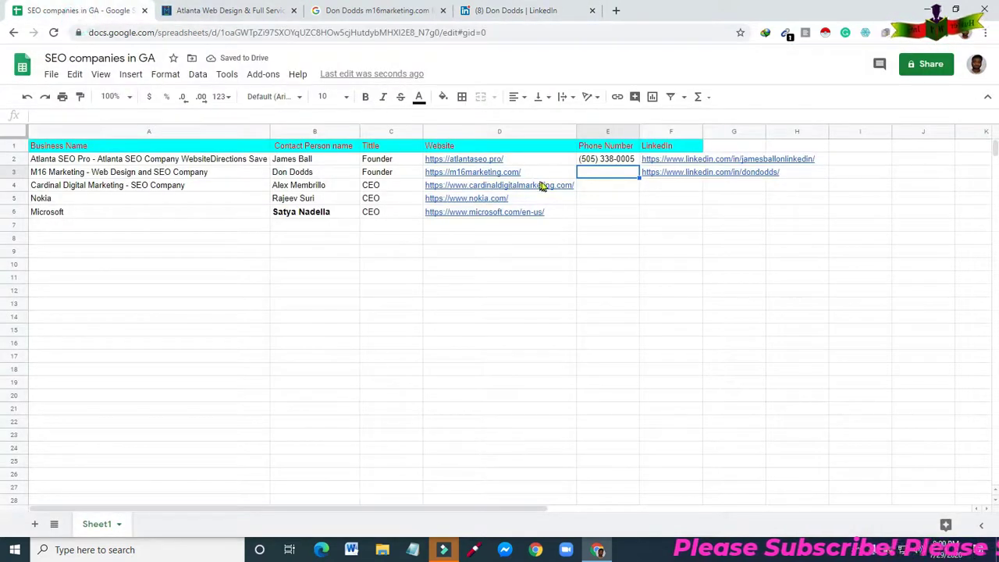